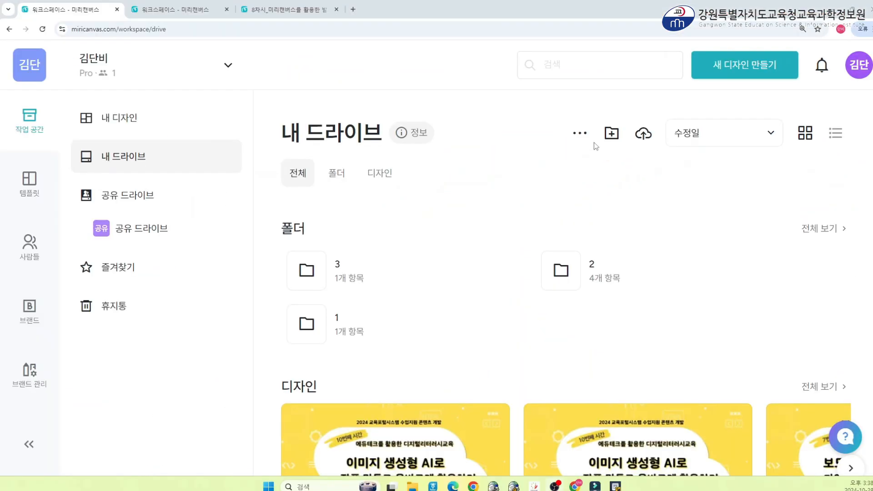
Step: Create a new presentation design of 1920 × 1080 px in 내 드라이브
click(581, 138)
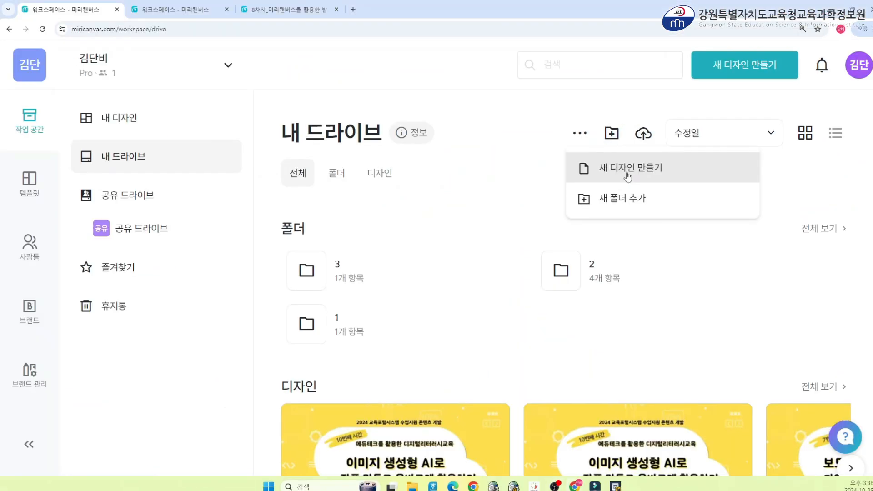
click(628, 177)
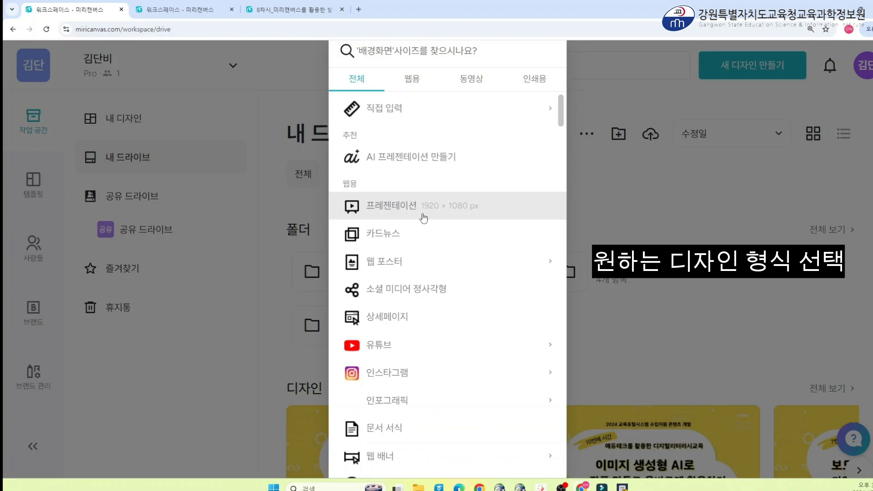
click(418, 214)
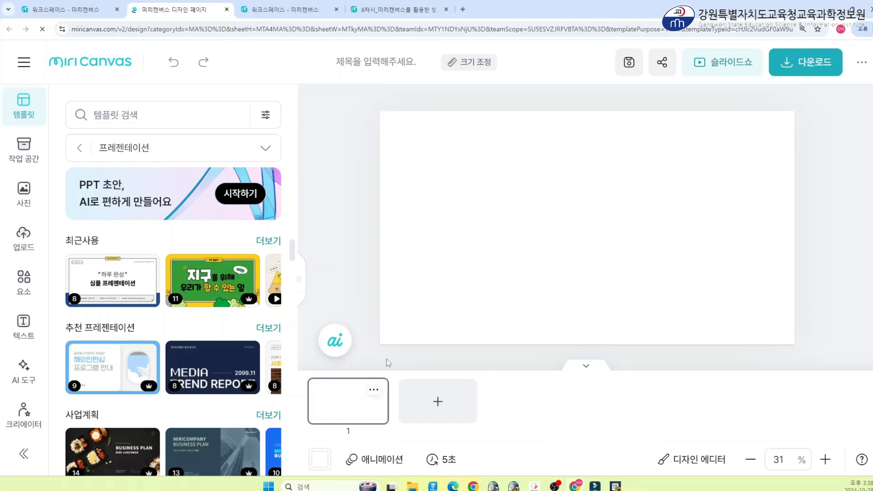
Step: Search the presentation templates for "봄"
click(158, 122)
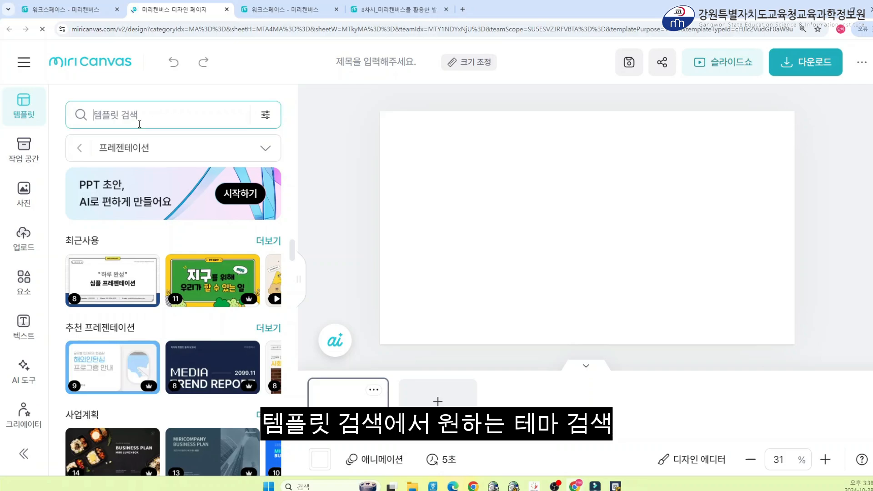
click(138, 119)
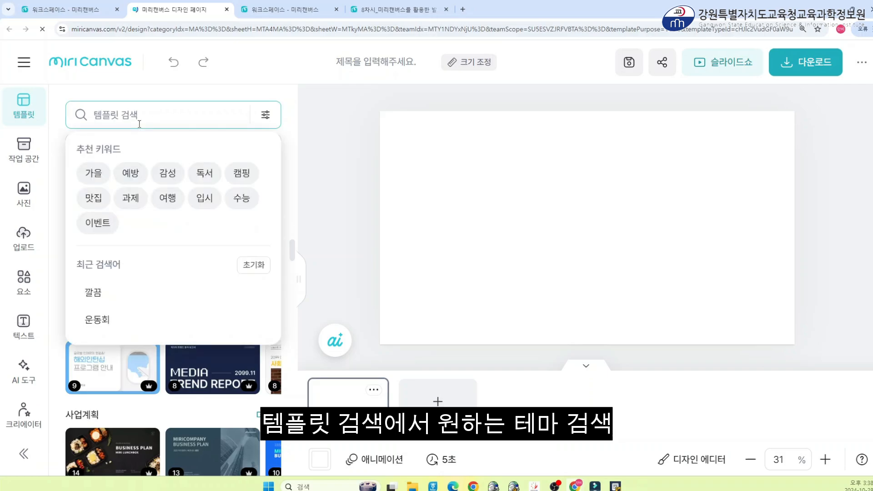
text(봄)
key(Return)
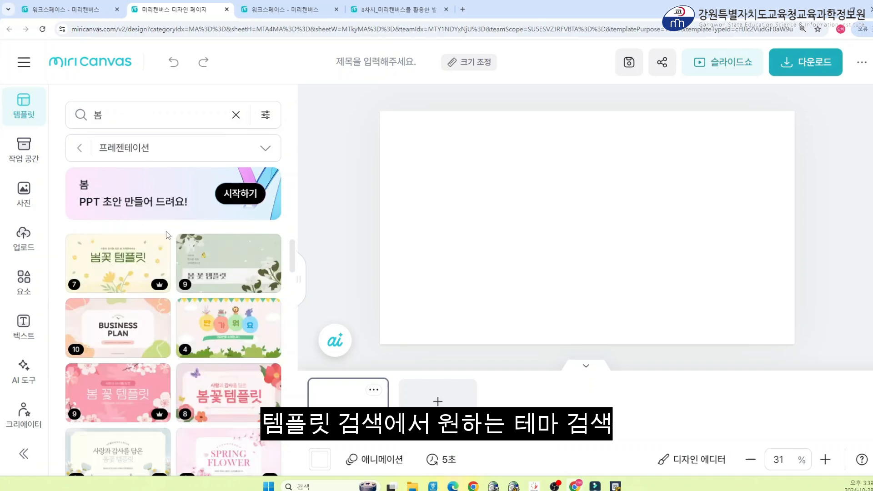
Step: Browse the spring templates and open the yellow flower template "노랑의 아기자기한 꽃 배경 기획서"
scroll(193, 260, down, 3)
scroll(194, 260, up, 3)
scroll(152, 269, down, 2)
scroll(153, 268, down, 3)
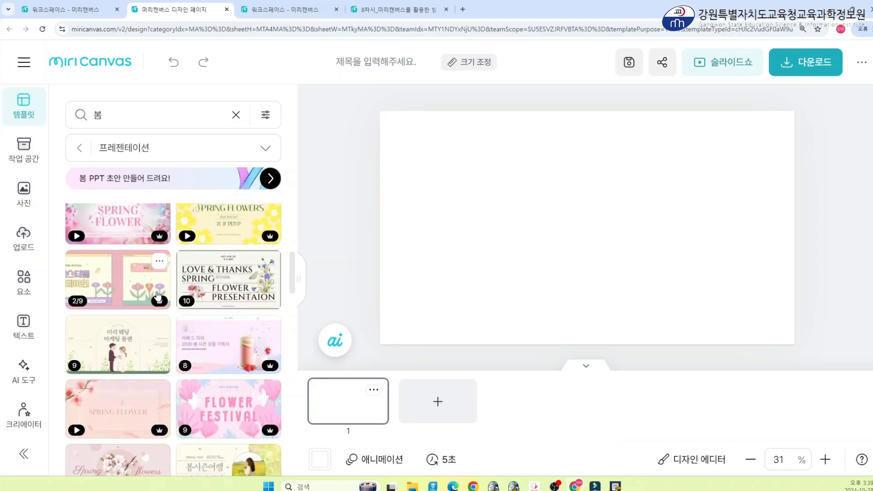
scroll(131, 259, up, 5)
click(130, 259)
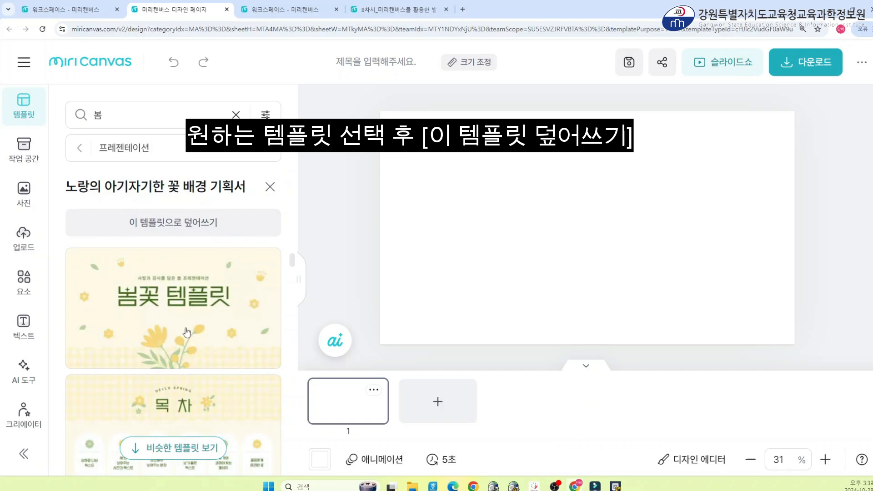
Step: Look through the template's pages and overwrite the blank design with the whole template
scroll(192, 328, down, 3)
scroll(191, 327, up, 2)
scroll(186, 308, down, 3)
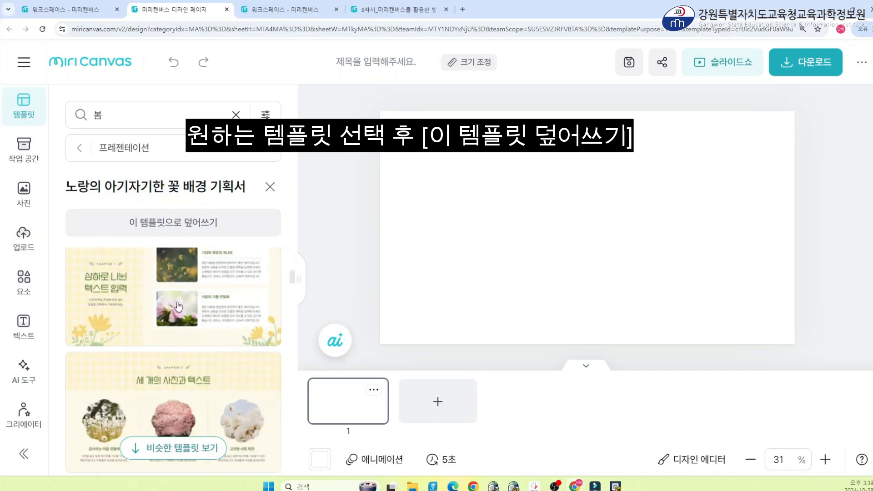
scroll(158, 359, up, 4)
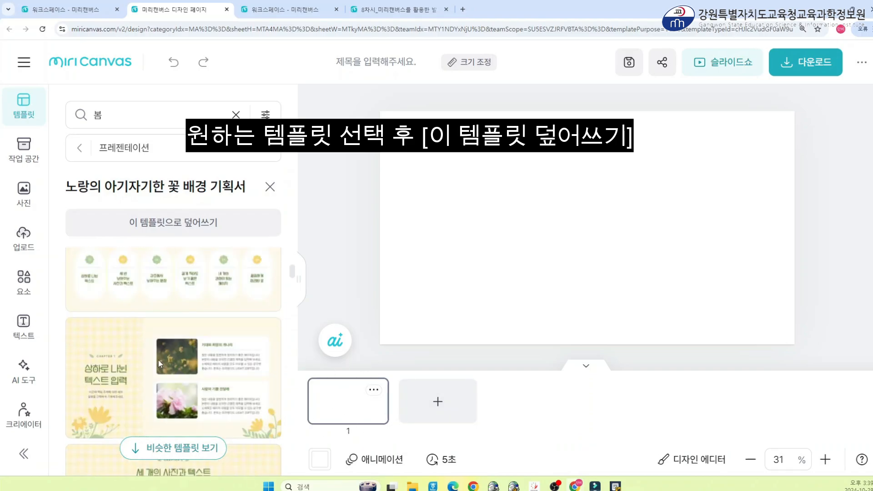
click(176, 226)
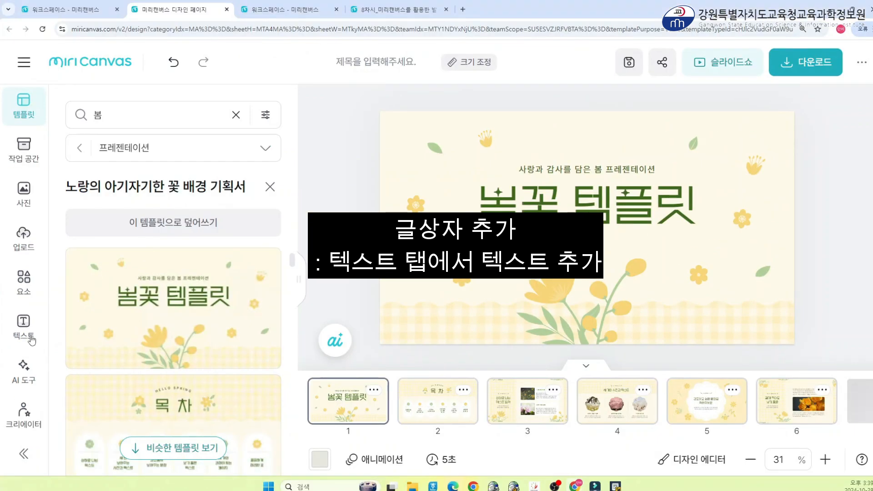
Step: Add a title-style text box to the lower right area of the cover slide
click(47, 319)
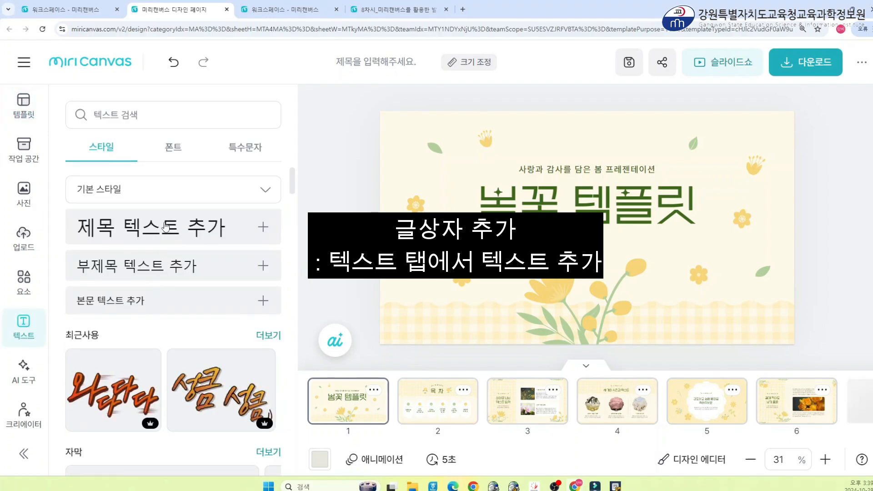
drag(172, 264, 683, 266)
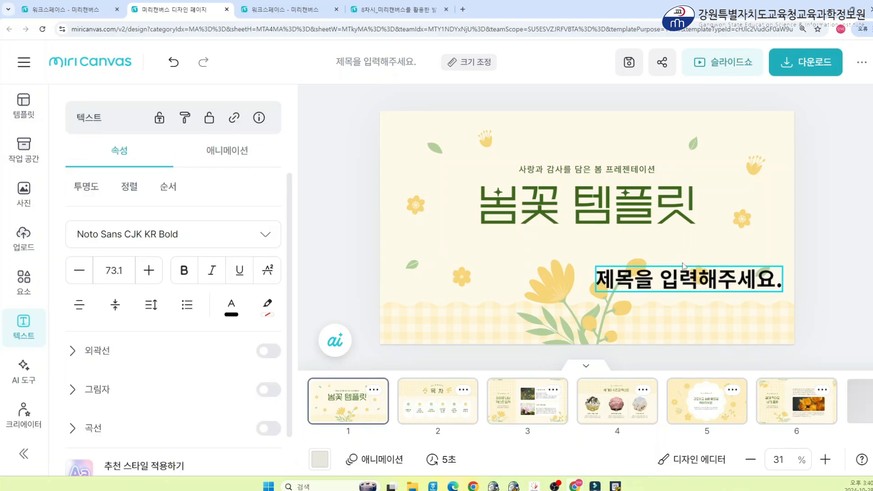
double_click(683, 273)
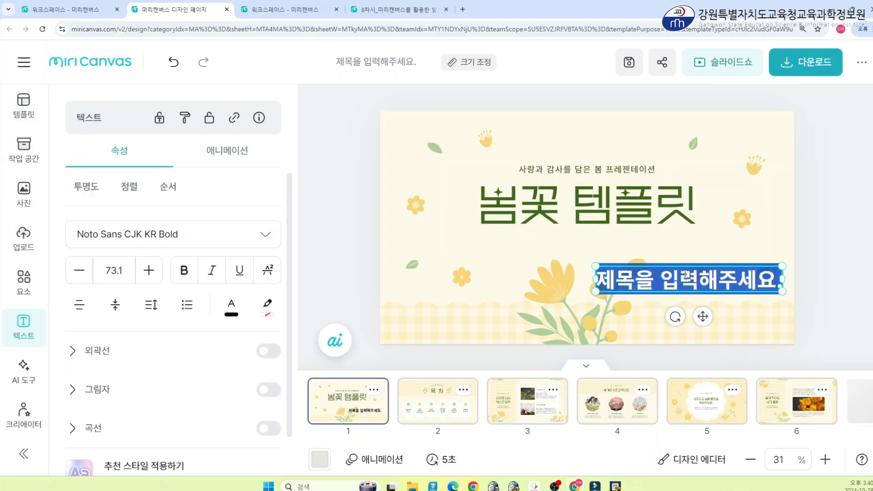
click(821, 296)
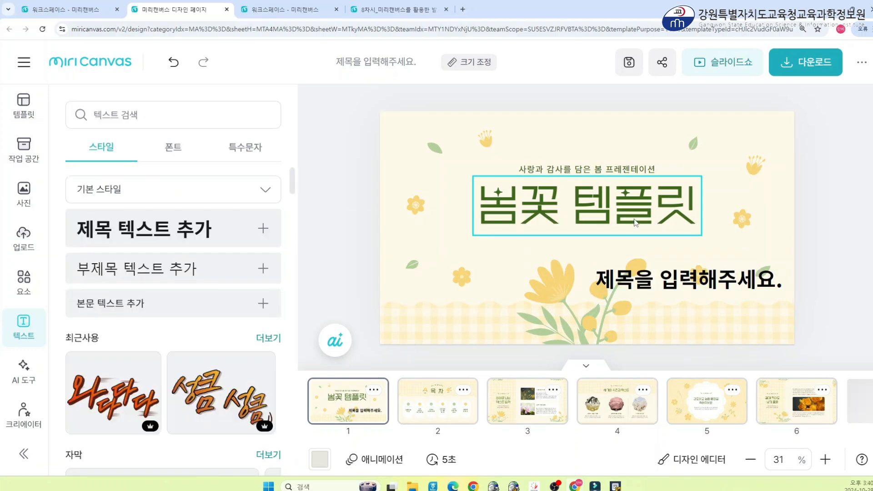
Step: Move the new placeholder text box and the "봄꽃 템플릿" title slightly down on the cover slide
click(635, 223)
click(634, 221)
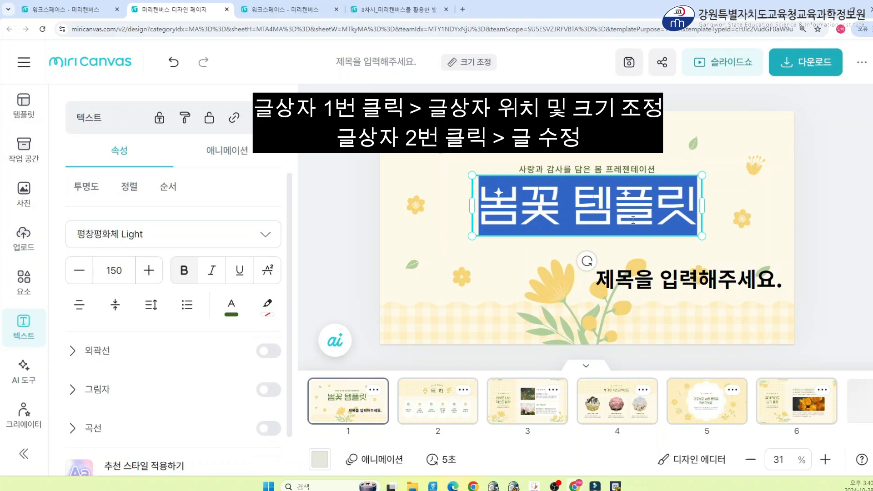
click(765, 206)
click(706, 282)
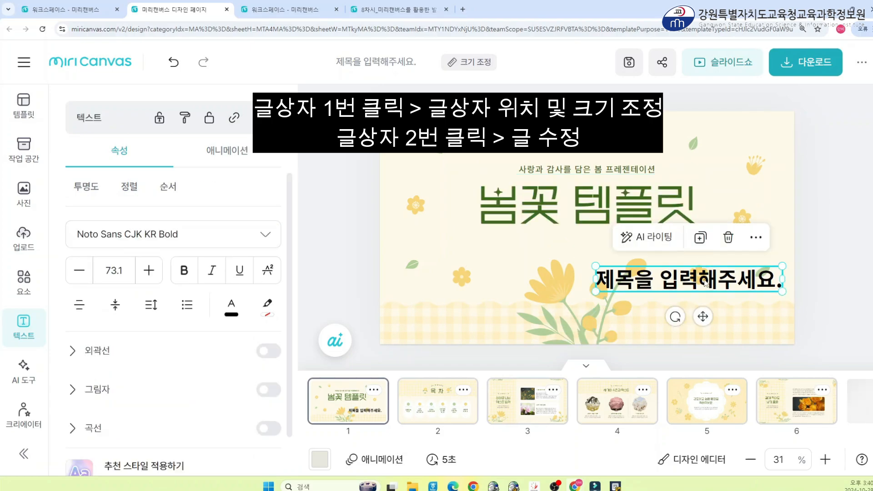
mouse_move(706, 283)
mouse_down()
mouse_move(640, 310)
mouse_move(569, 306)
mouse_move(701, 297)
mouse_up()
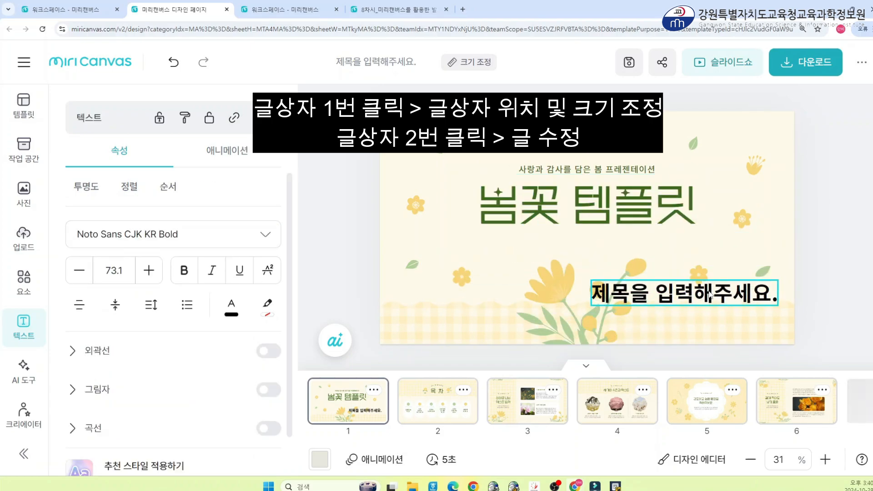
mouse_move(607, 188)
mouse_down()
mouse_move(599, 208)
mouse_move(608, 190)
mouse_up()
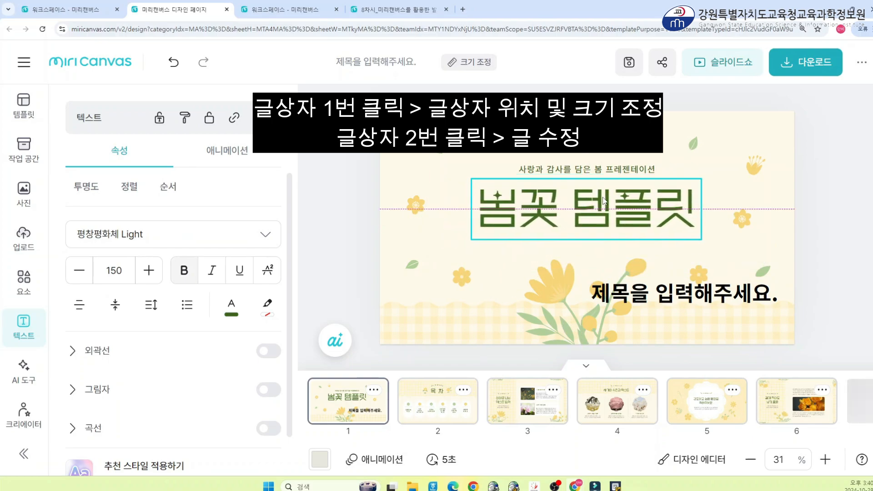
Step: Replace the placeholder text with the presenter's name and move it to the cover slide's lower right corner
double_click(678, 291)
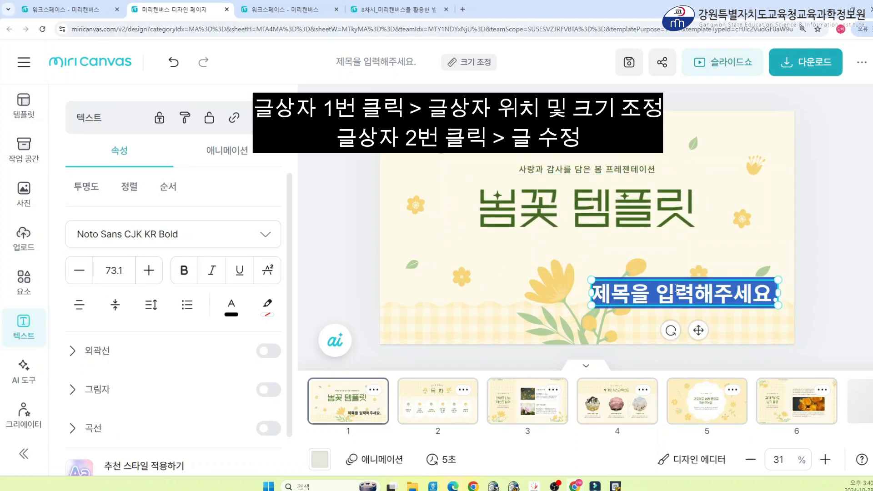
text(호ㅇ길동)
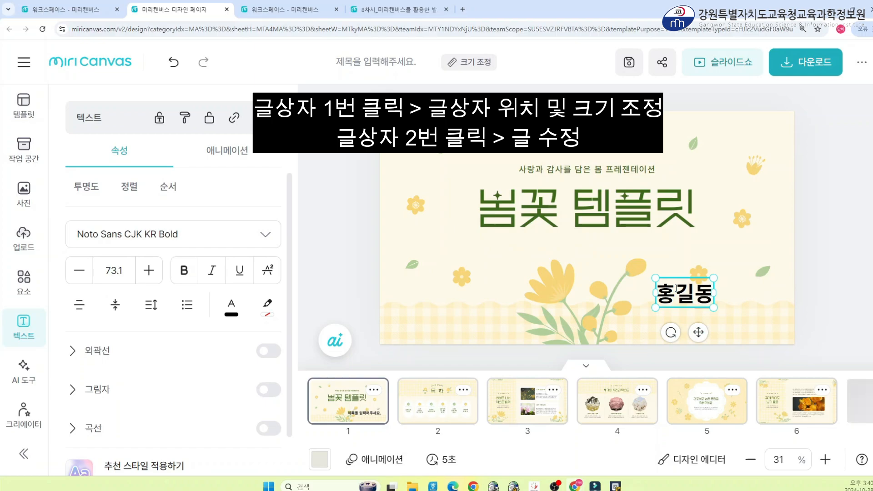
click(714, 264)
drag(679, 291, 729, 316)
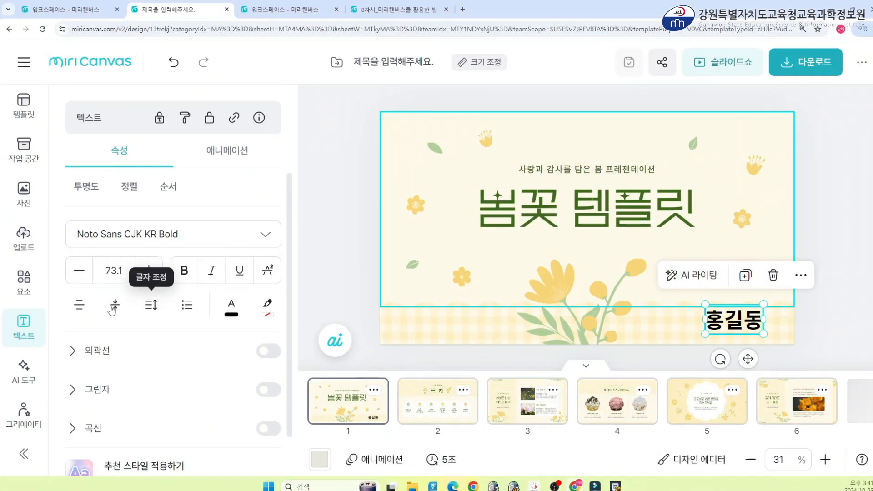
Step: Examine the line spacing and character width settings of the "봄꽃 템플릿" title
click(564, 199)
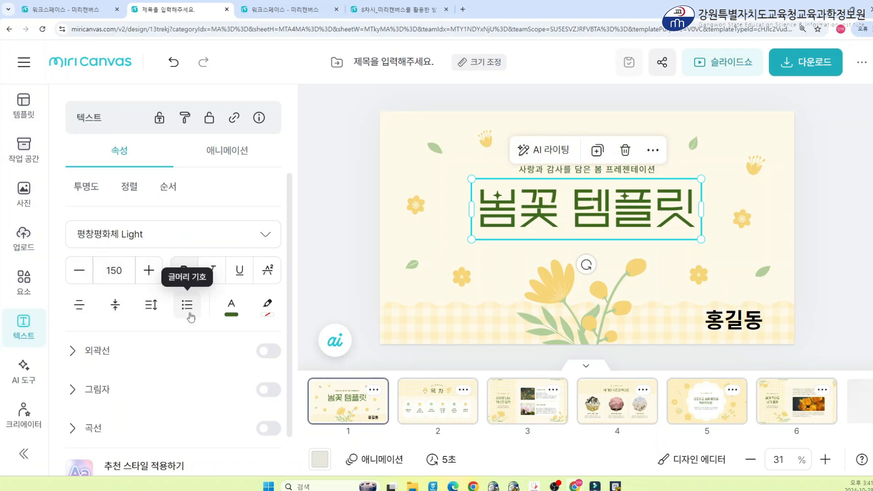
click(154, 317)
scroll(134, 384, down, 1)
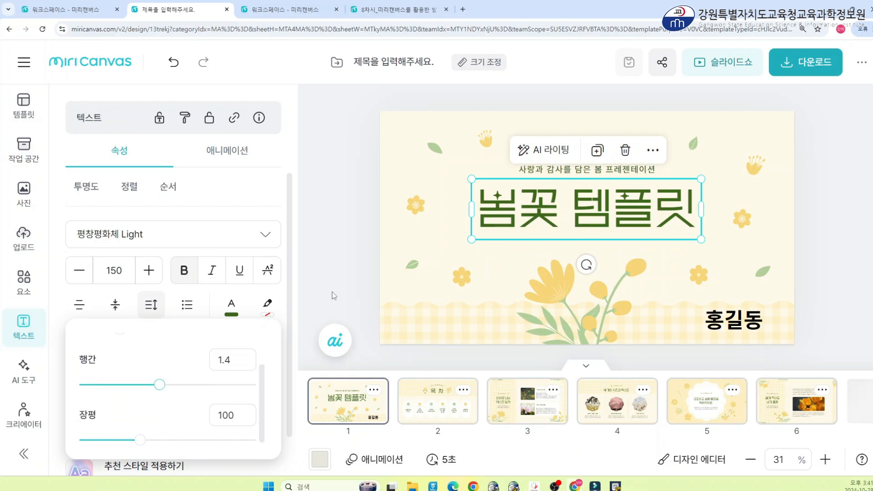
click(351, 292)
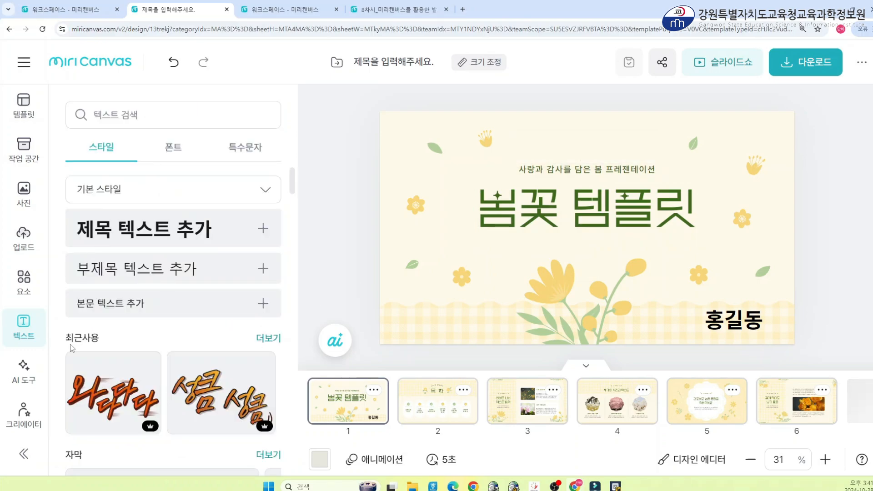
Step: Change the text colour of the "봄꽃 템플릿" title to the black already used in the design
click(520, 213)
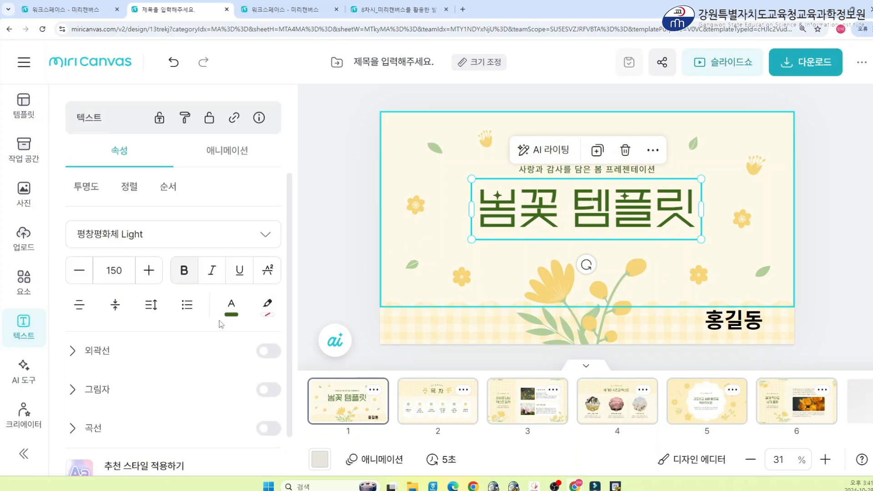
click(232, 311)
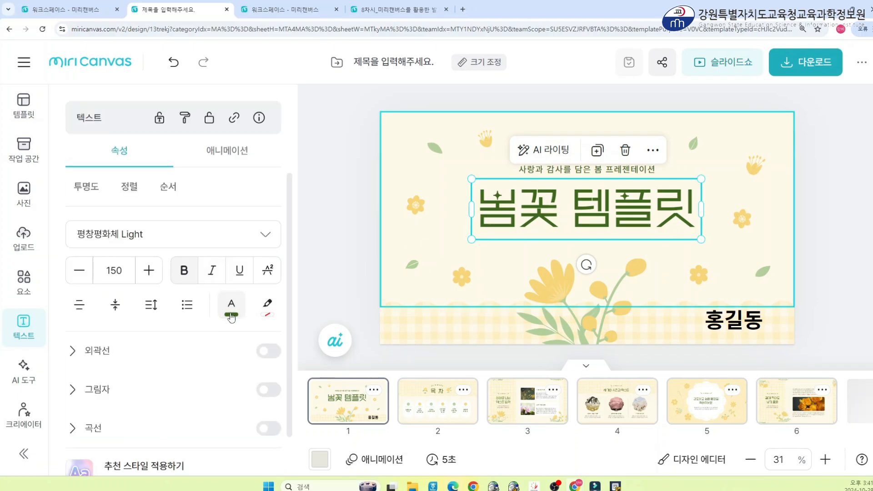
scroll(388, 343, down, 3)
scroll(388, 343, up, 3)
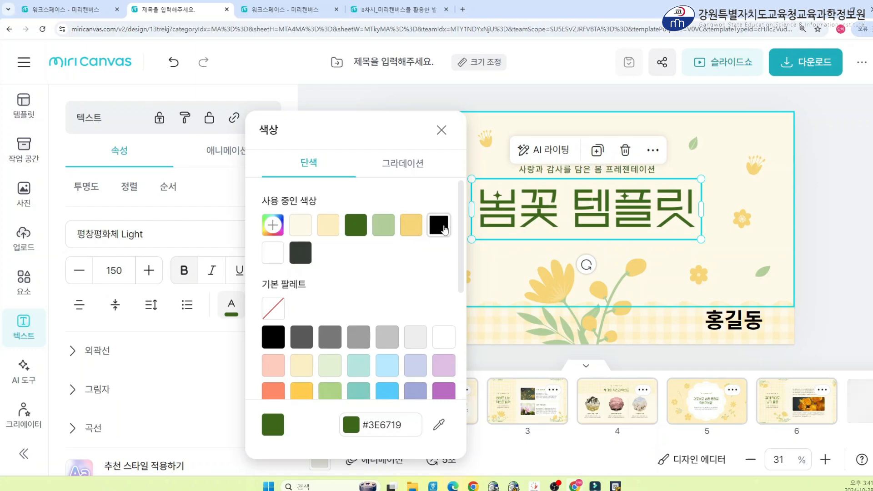
click(439, 224)
click(439, 287)
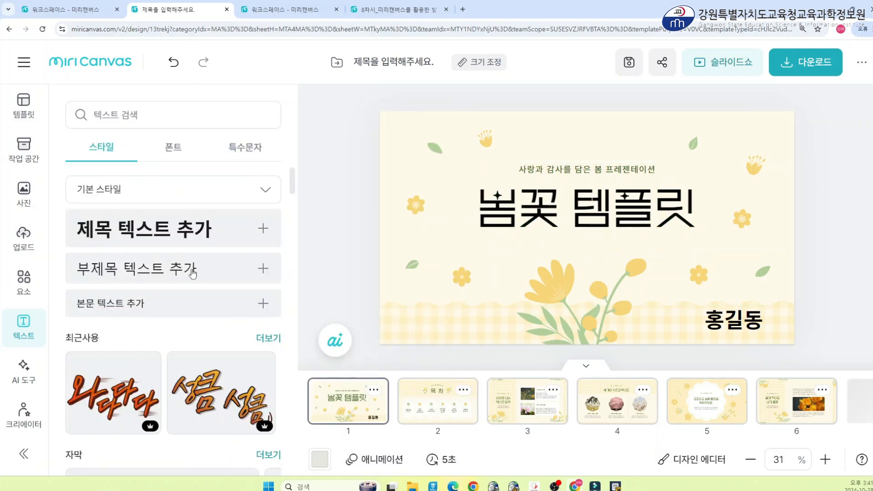
Step: Shrink the "봄꽃 템플릿" title from its upper left corner to a font size of about 133.5
click(678, 218)
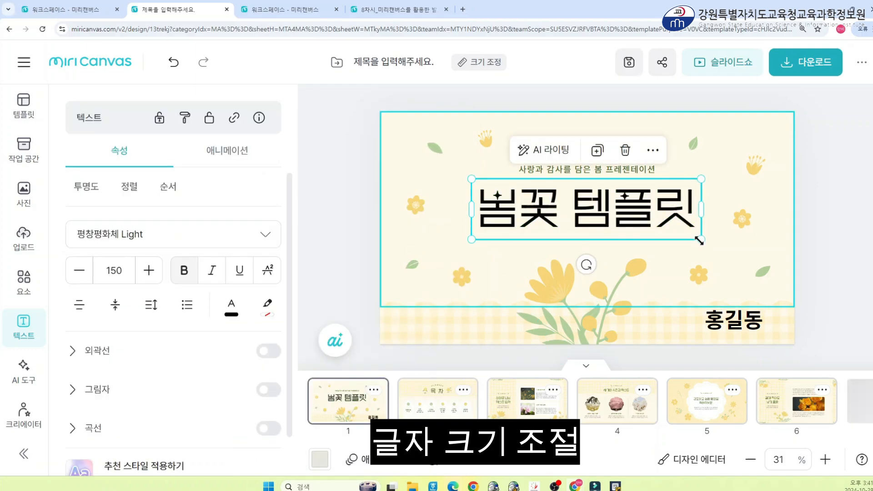
drag(472, 177, 497, 186)
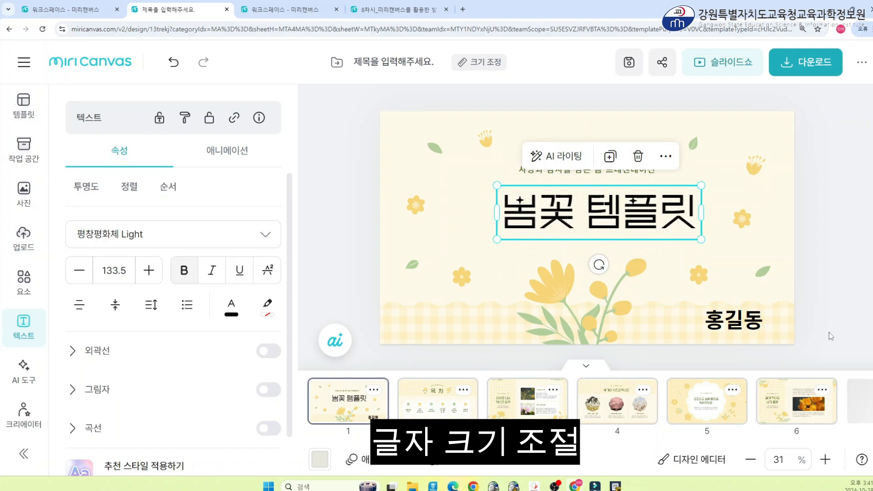
click(728, 282)
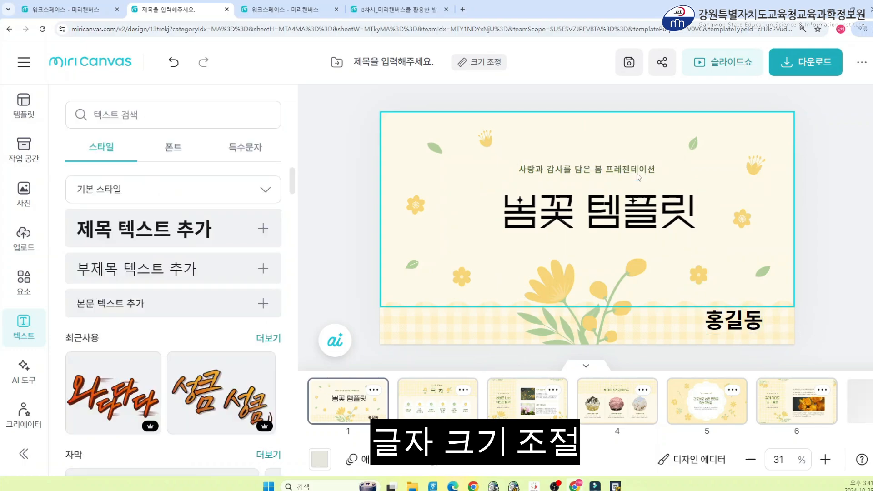
Step: Recolour the "봄꽃 템플릿" title with the dark green already used in the design
click(590, 215)
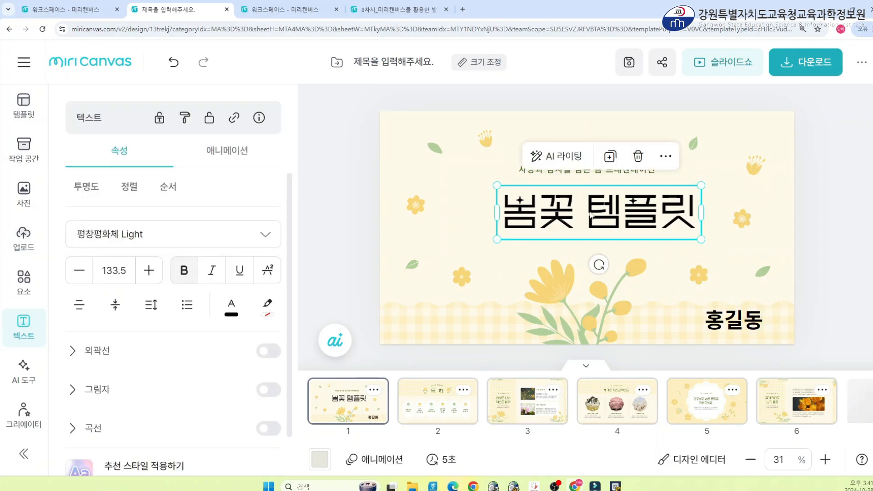
click(231, 305)
click(764, 272)
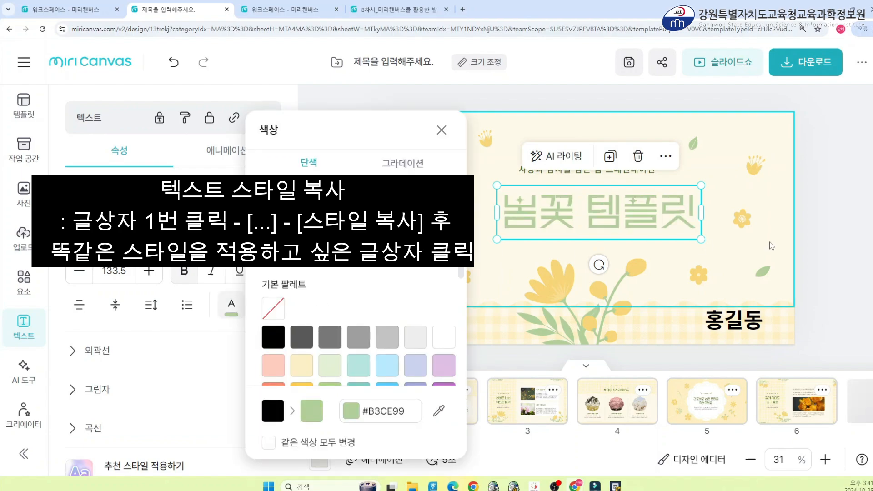
click(361, 241)
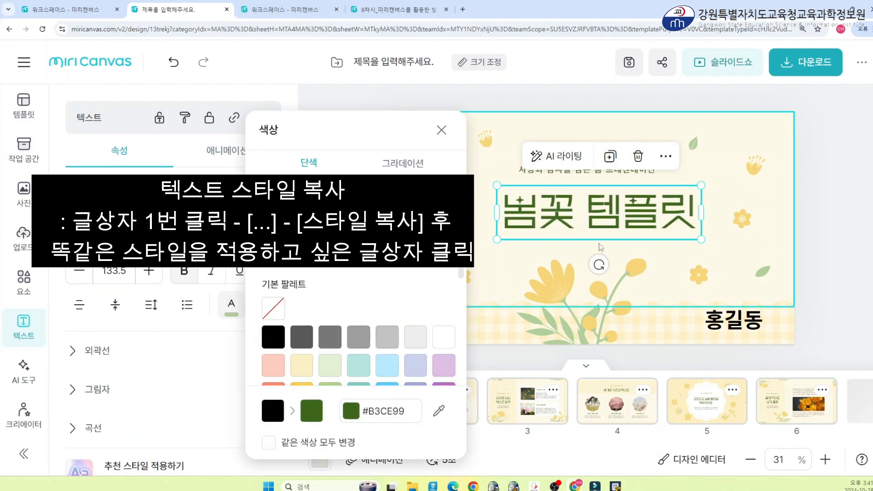
Step: Copy the text style of the "봄꽃 템플릿" title onto the name text box in the slide's lower right corner
click(821, 225)
click(669, 212)
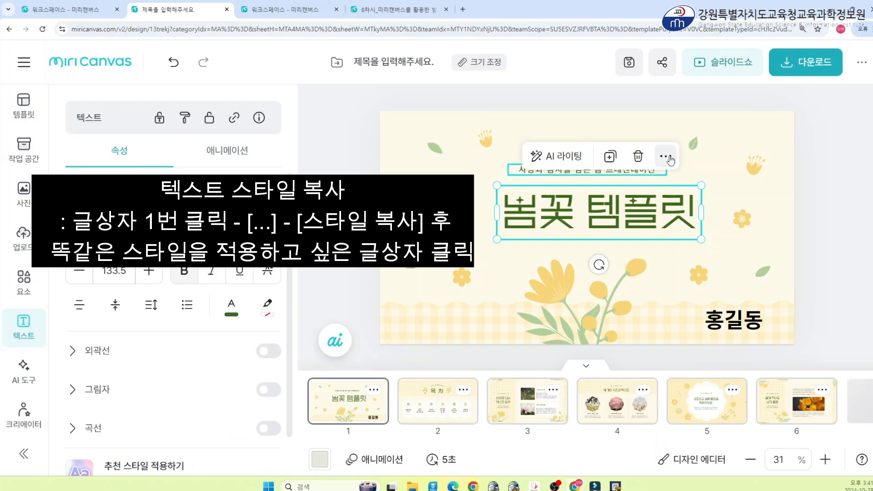
click(667, 158)
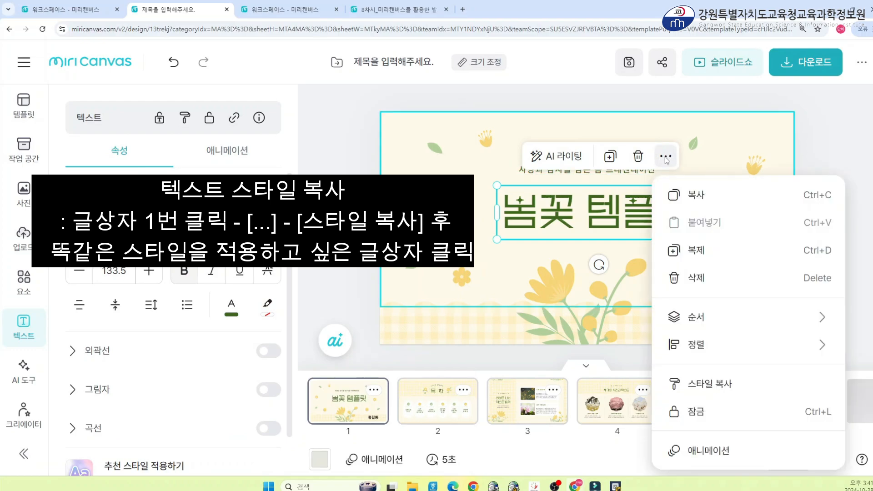
click(708, 384)
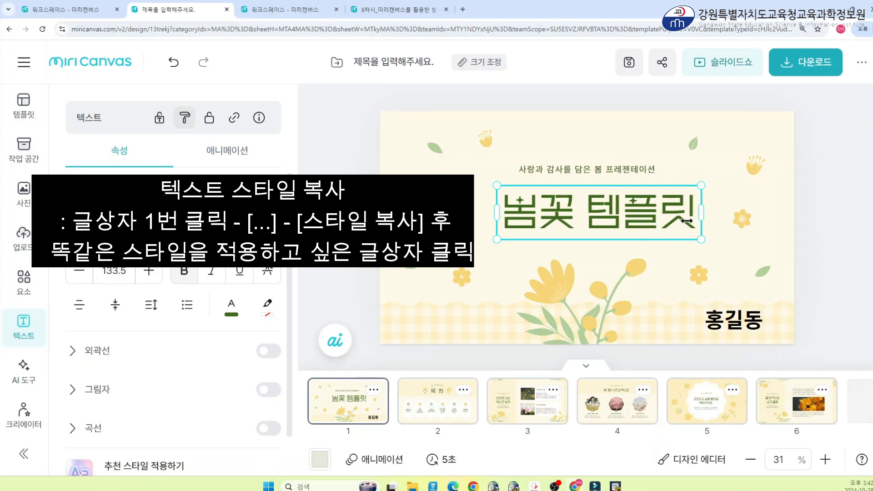
click(733, 322)
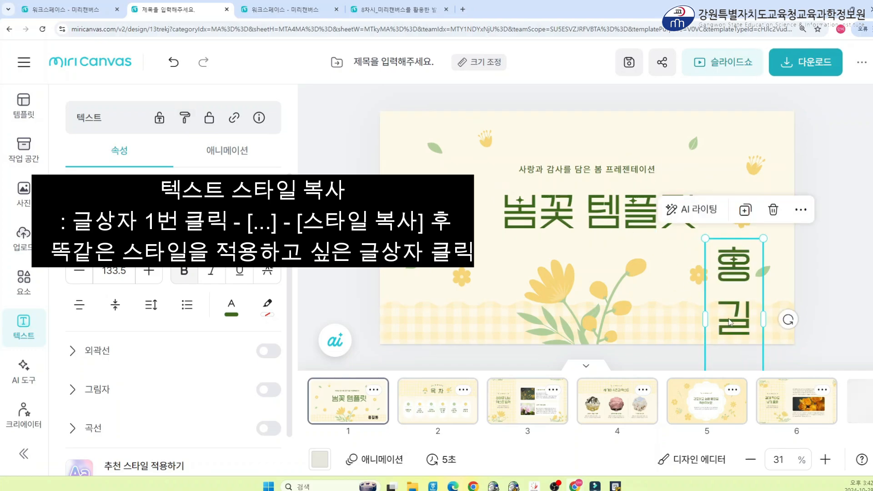
Step: Widen the name text box from its left edge to about 571 px so the name fits on one line
click(704, 312)
click(718, 317)
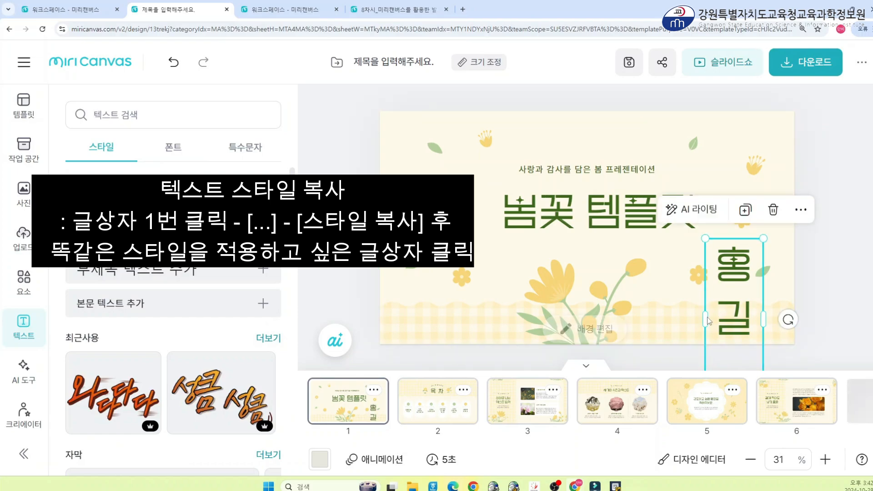
drag(706, 321, 645, 325)
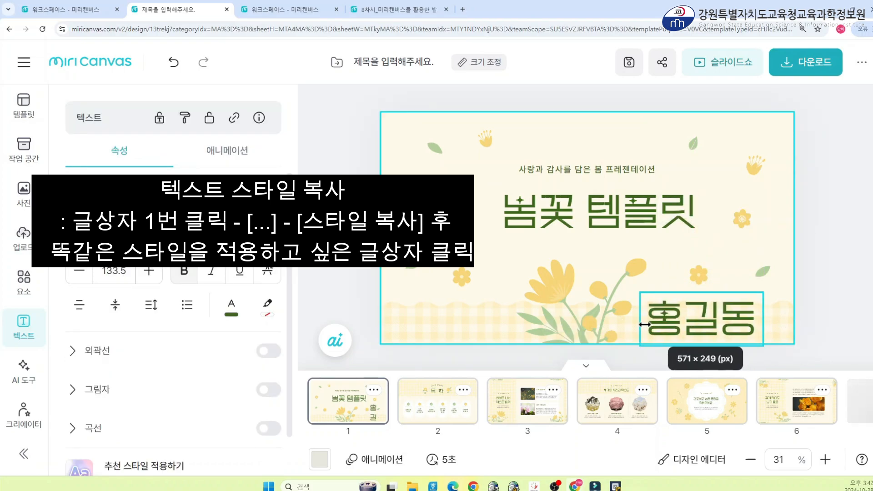
click(854, 301)
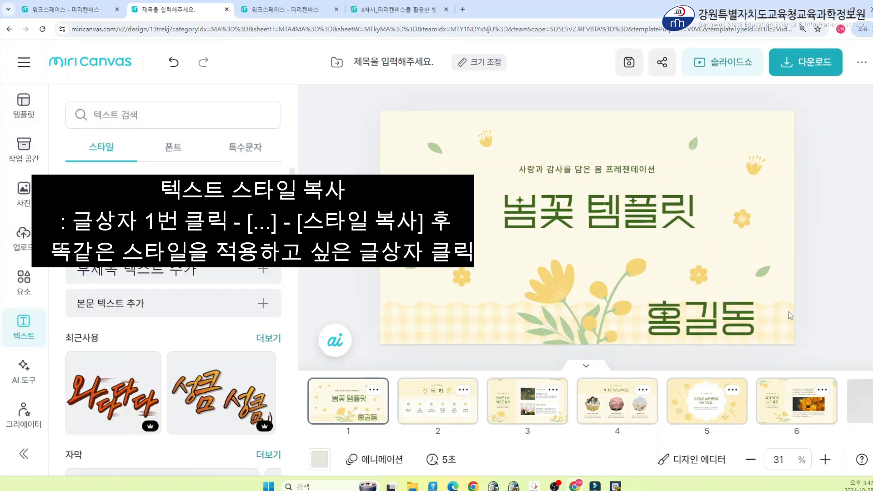
Step: Search the photos for "비행기", insert the white airplane above the clouds, and place it on the left side of the cover slide
click(20, 254)
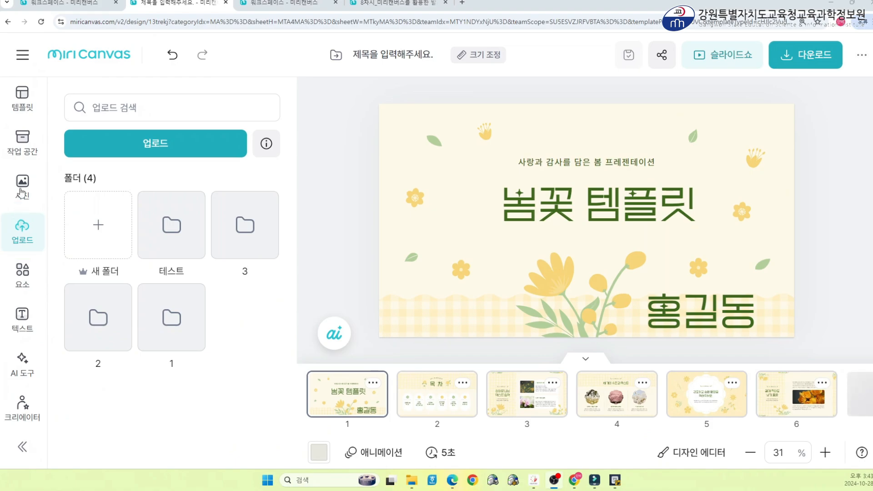
click(21, 186)
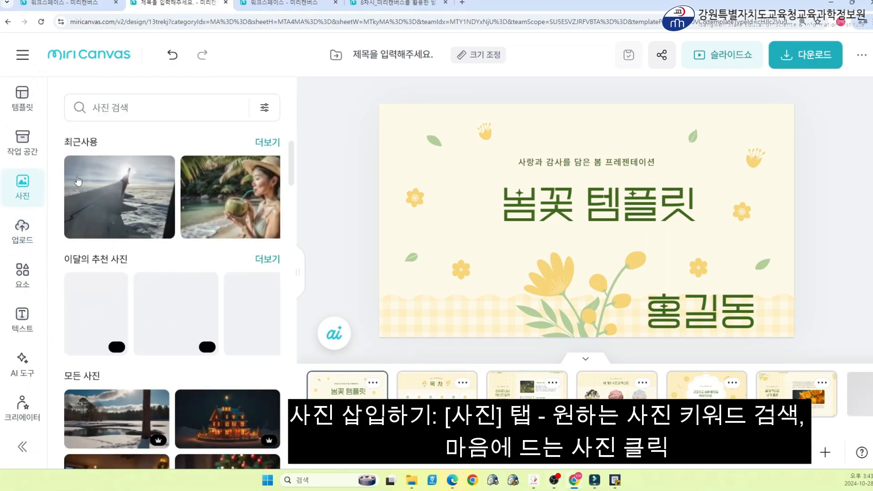
click(137, 107)
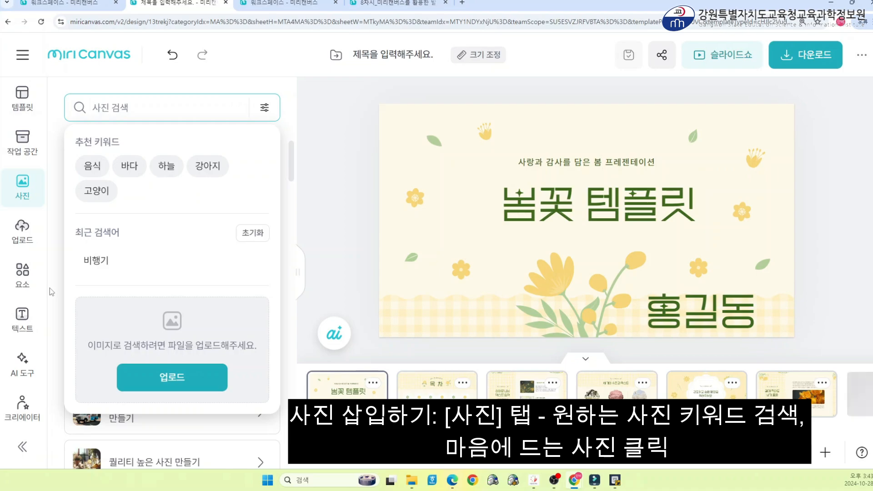
text(비행기)
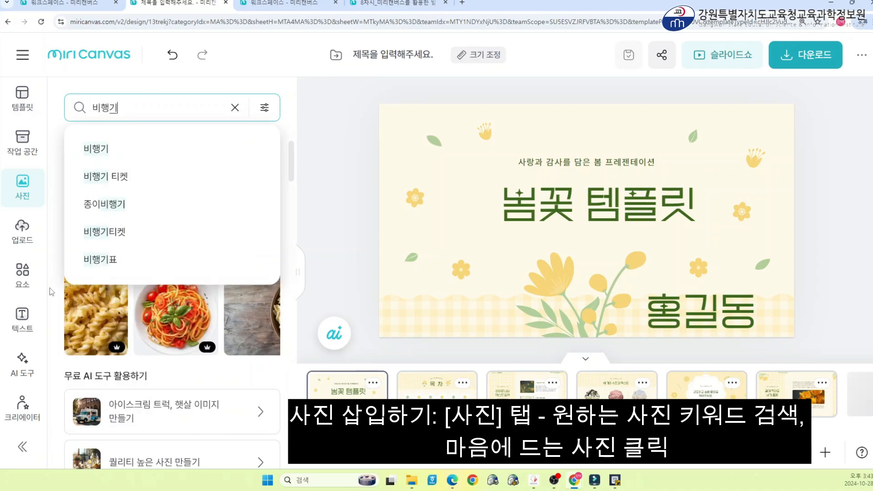
key(Return)
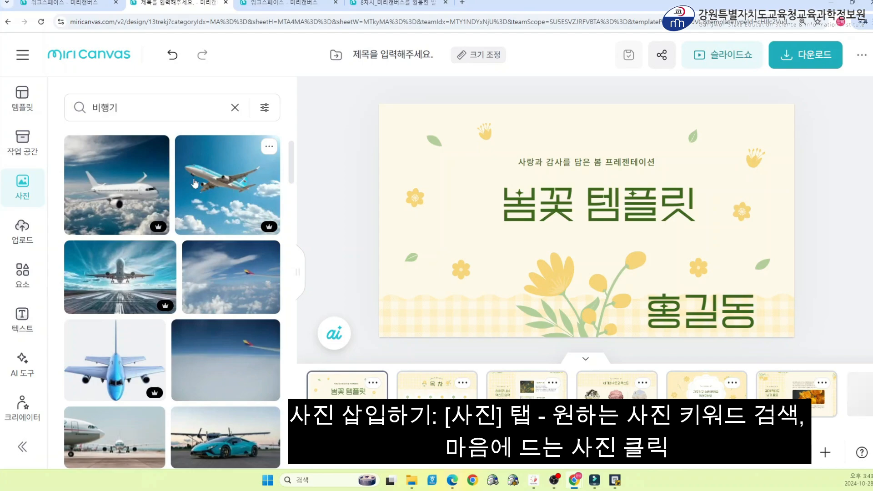
click(142, 181)
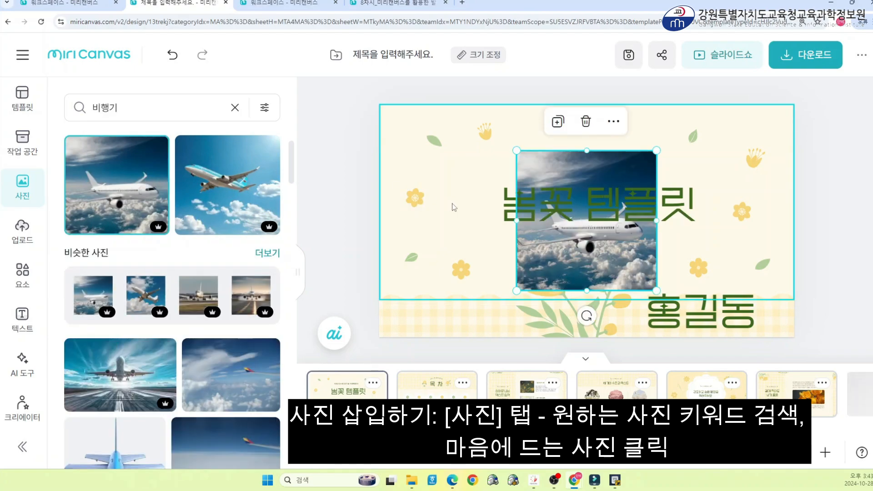
drag(586, 272, 454, 279)
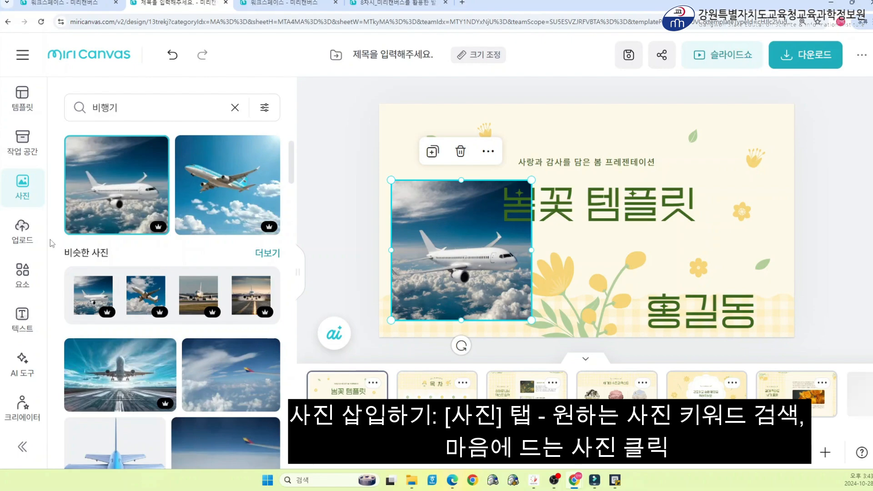
Step: Browse the uploads and the illustration, shape, line and icon collections among the design elements
click(25, 234)
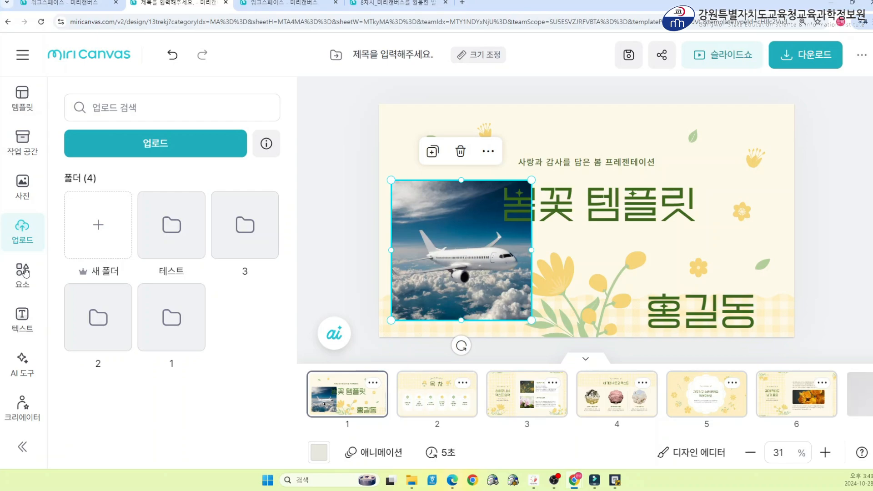
click(22, 277)
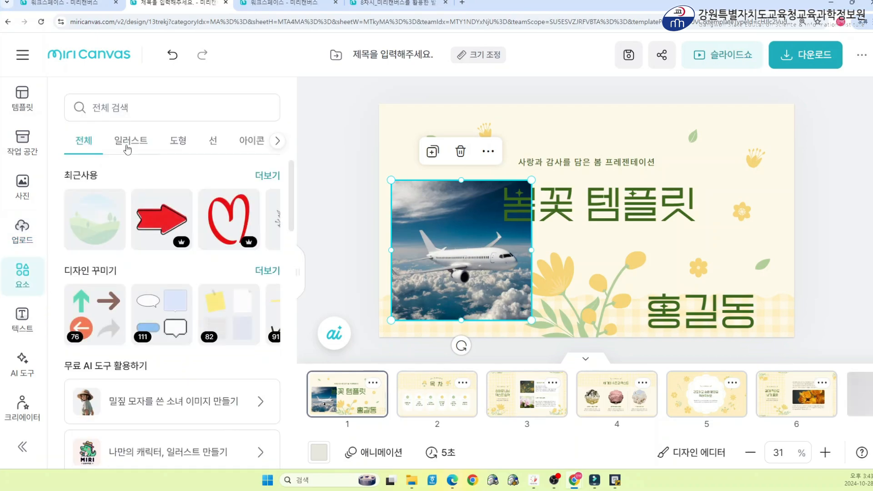
click(133, 145)
click(178, 145)
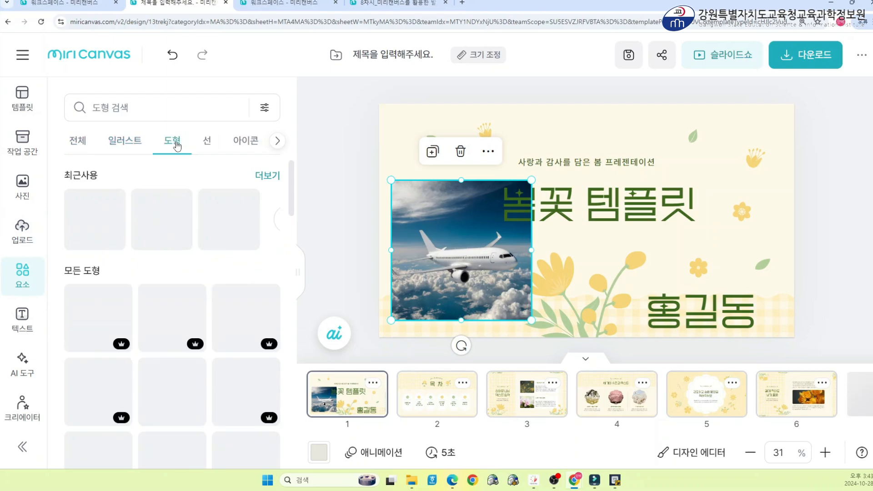
click(210, 144)
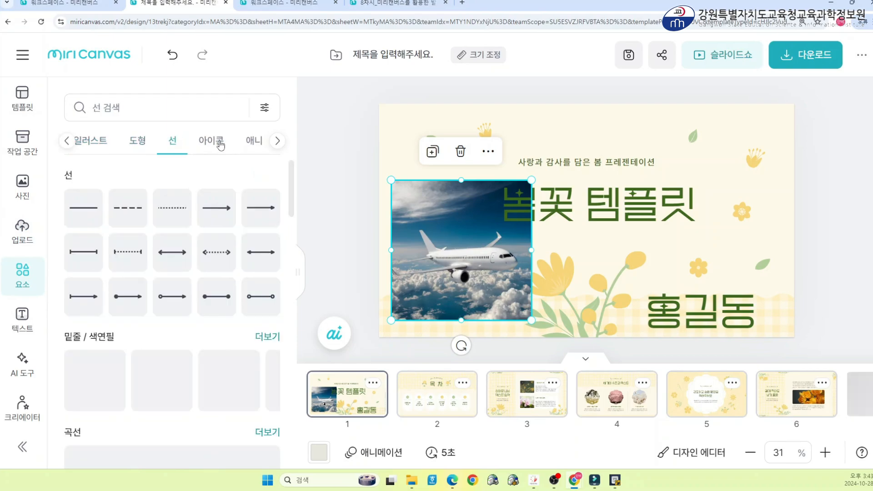
click(220, 145)
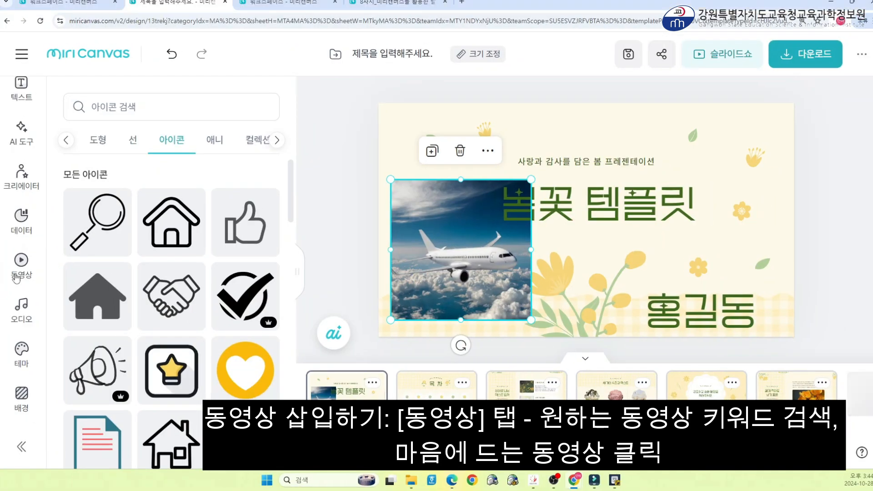
Step: Search the video library for "비행기" and open the option for inserting a YouTube video by URL
click(46, 241)
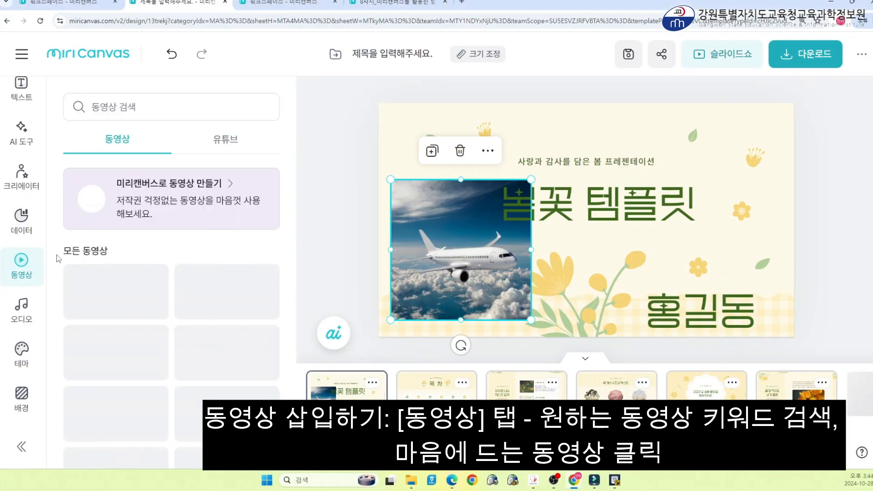
click(146, 108)
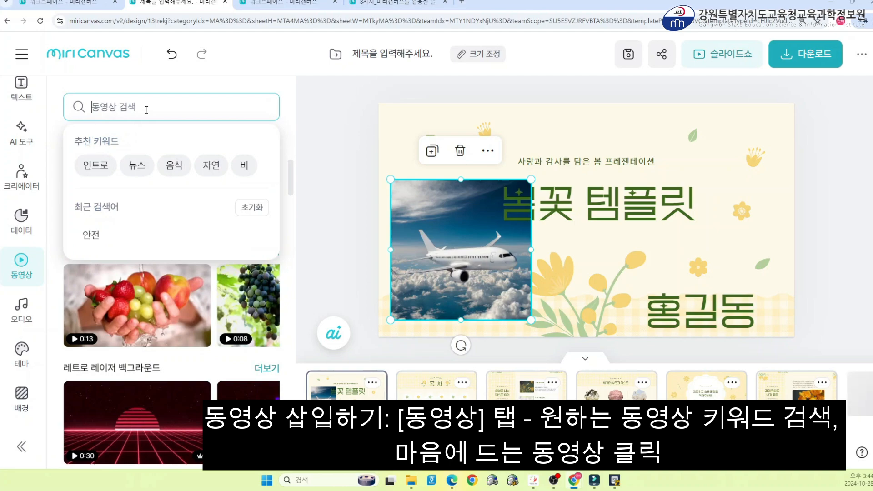
text(비행기)
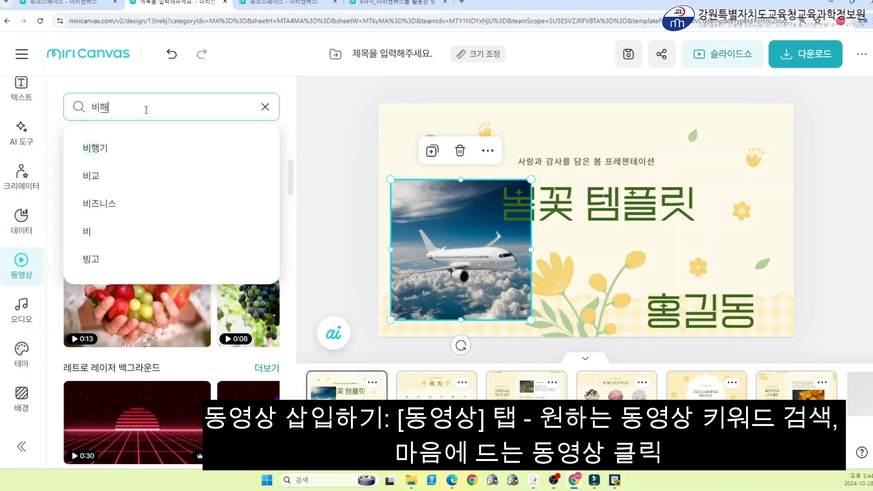
key(Return)
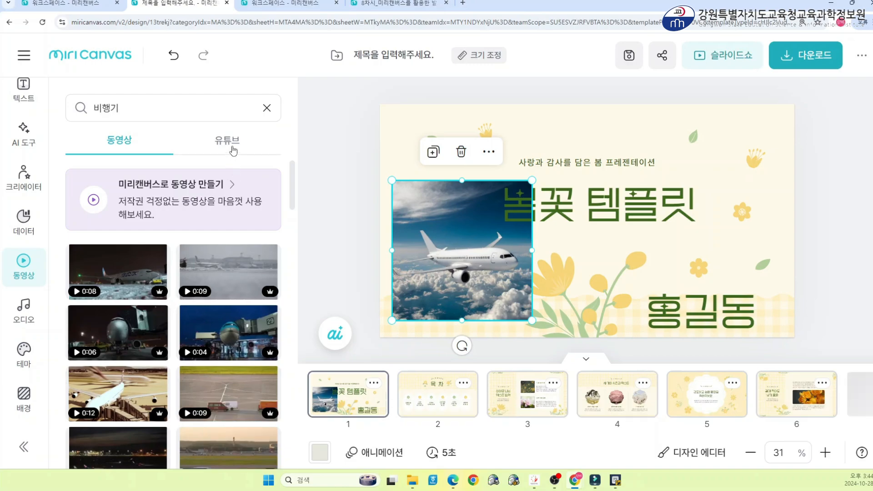
click(233, 150)
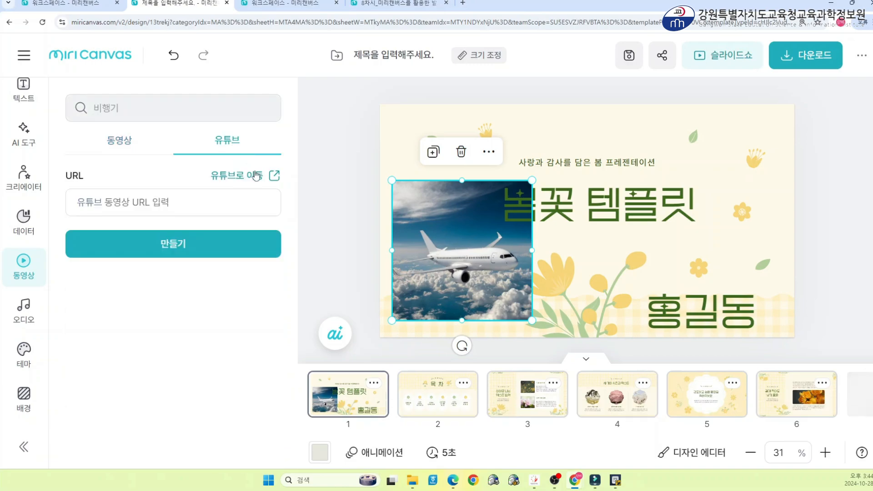
click(193, 192)
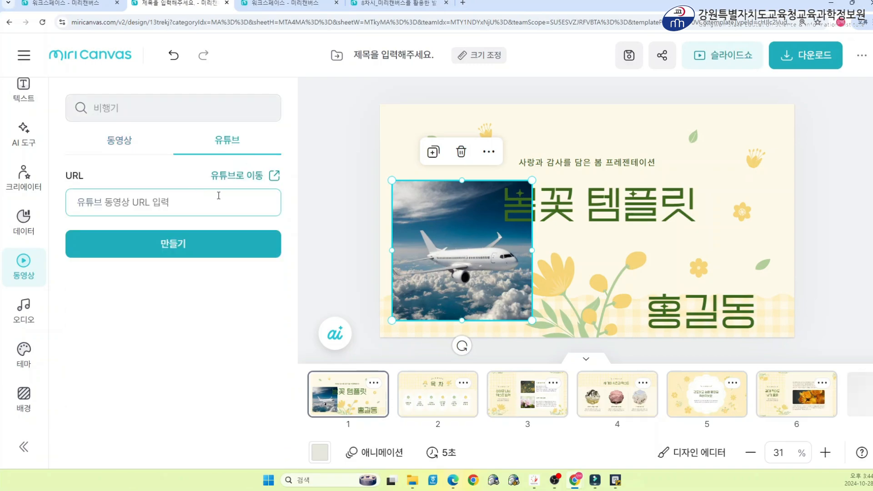
Step: Delete the "봄꽃 템플릿" title, the name text box and the airplane photo from the cover slide
click(668, 217)
key(Escape)
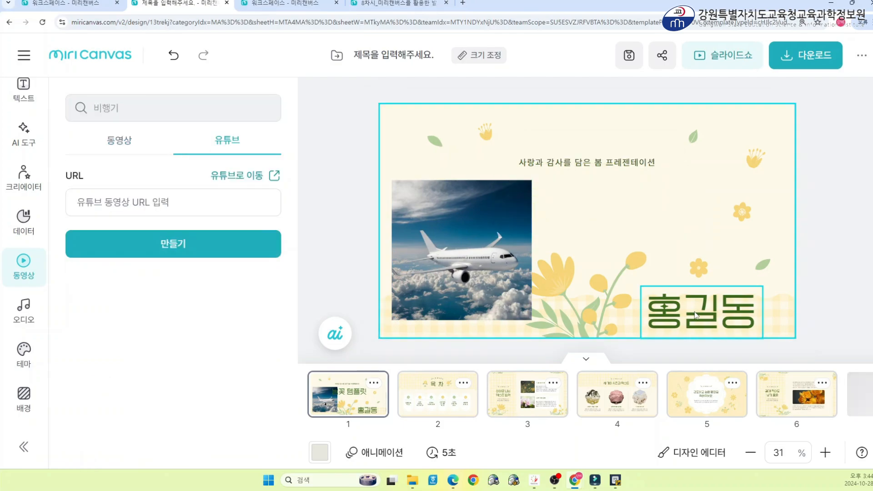
click(697, 315)
key(Delete)
click(478, 257)
key(Delete)
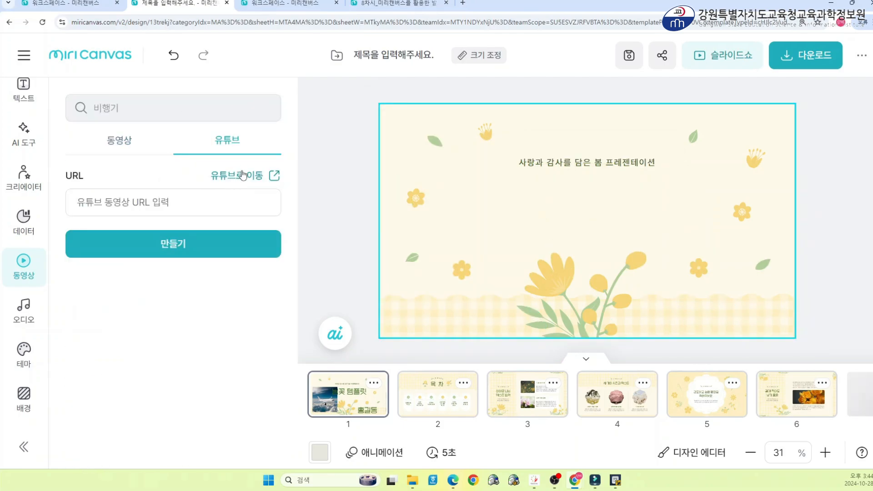
Step: Switch to YouTube, open the "20분 비행기멍" Incheon Airport video among the "비행기" results, pause it and copy its share link
click(243, 175)
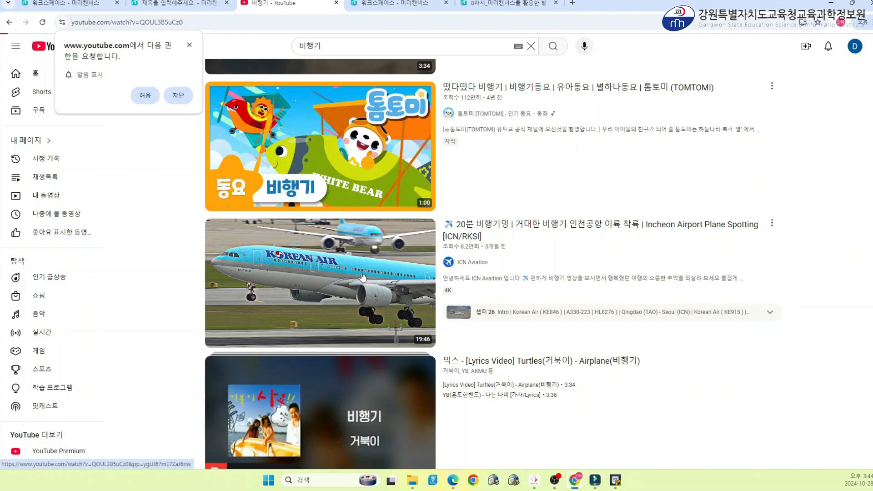
click(370, 277)
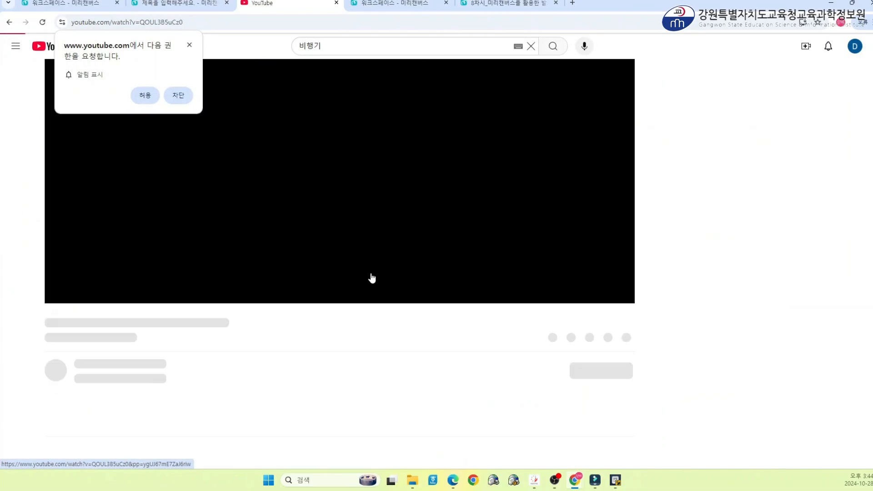
click(189, 44)
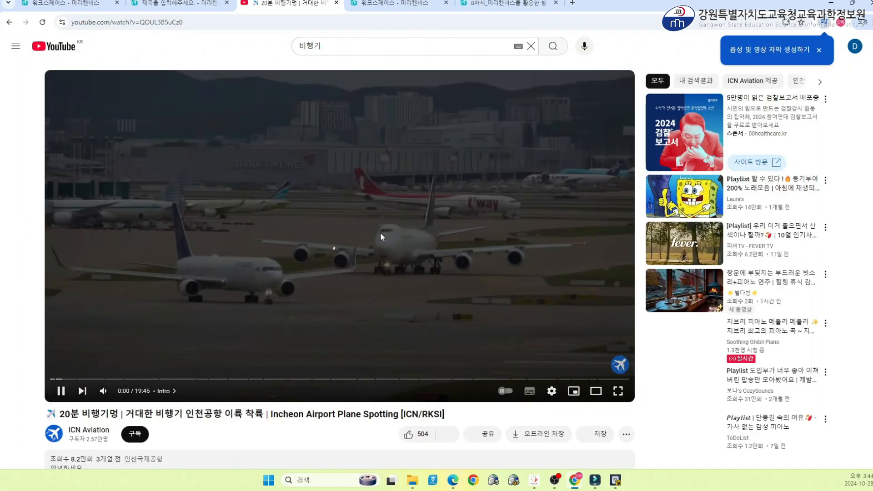
click(380, 233)
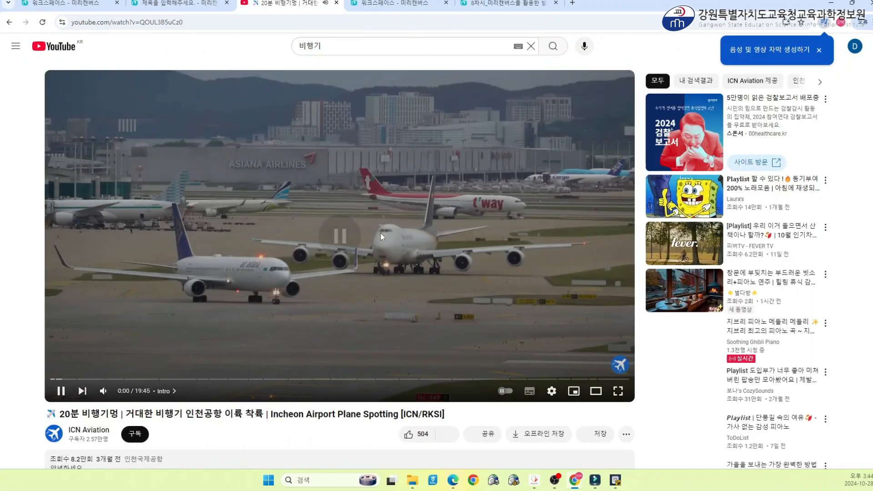
click(485, 434)
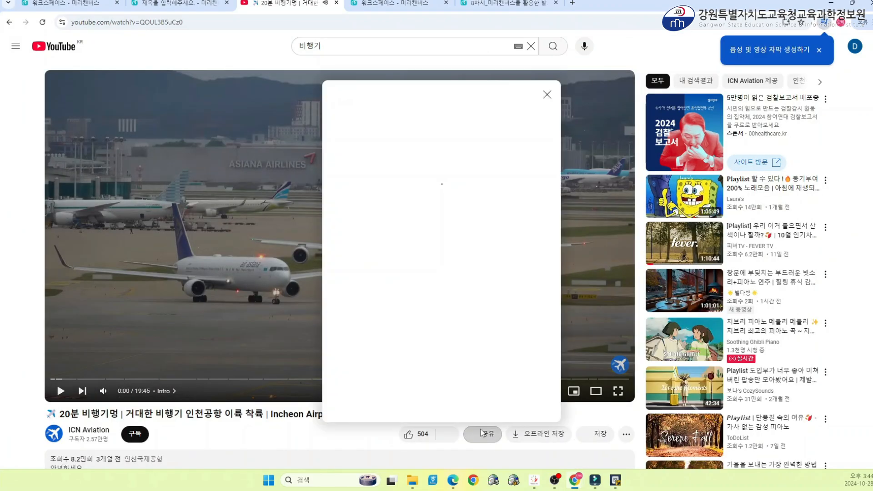
click(532, 301)
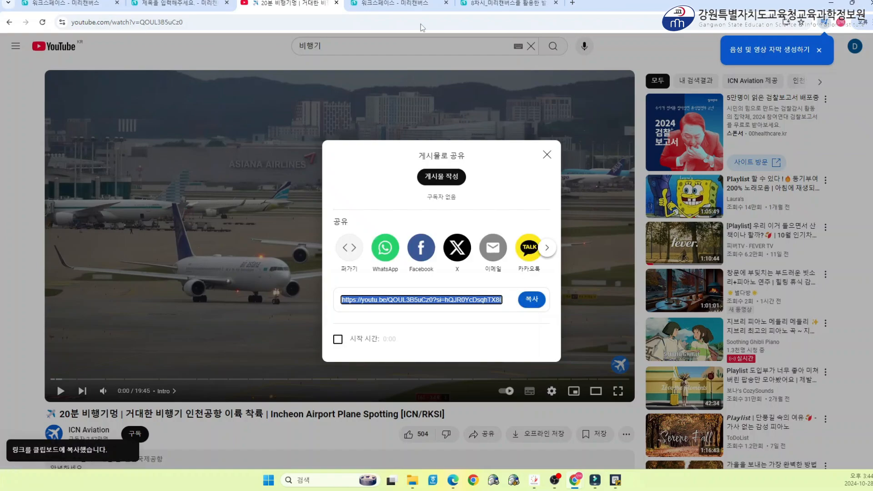
Step: Switch back to the MiriCanvas design and insert the YouTube airplane video on the cover slide using its copied share link
click(201, 2)
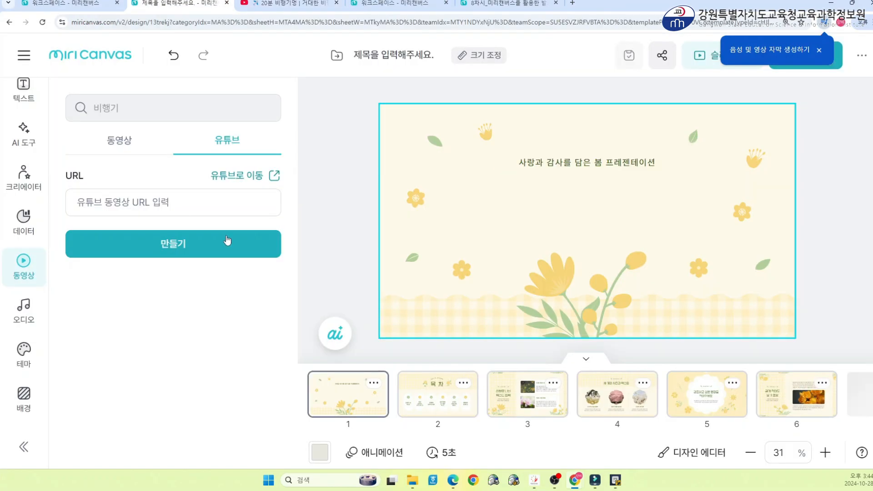
click(171, 204)
text(https://youtu.be/QOUL3B5uCz0?si=lQJR0YcDsqhTX8in)
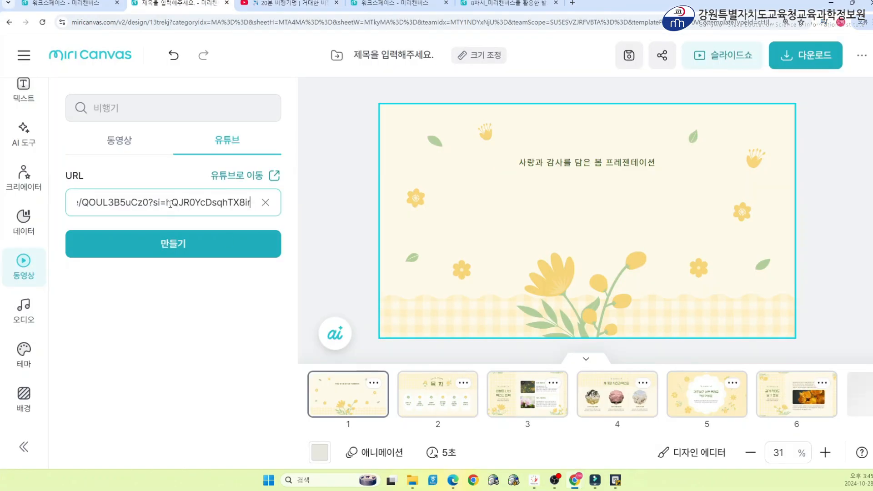
click(195, 244)
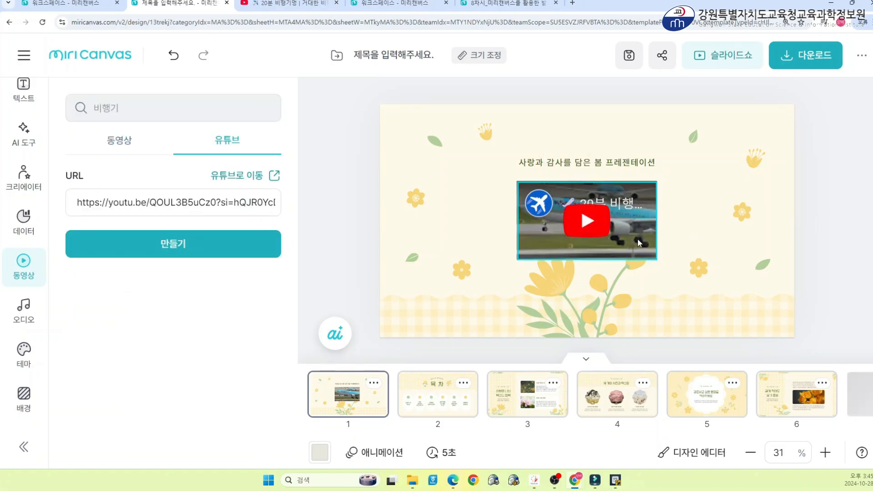
Step: Enlarge the YouTube video on the cover slide and position it so that it fills most of the slide's middle
drag(643, 258, 718, 314)
drag(668, 231, 682, 208)
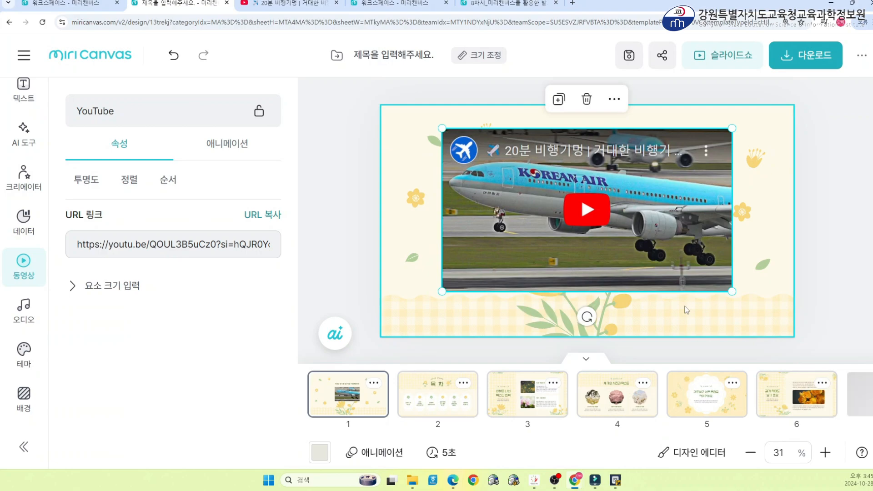
click(412, 403)
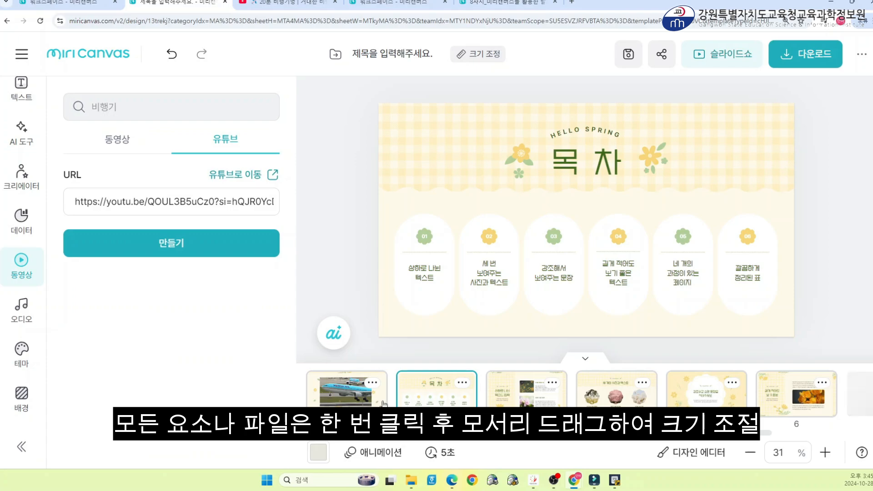
click(346, 391)
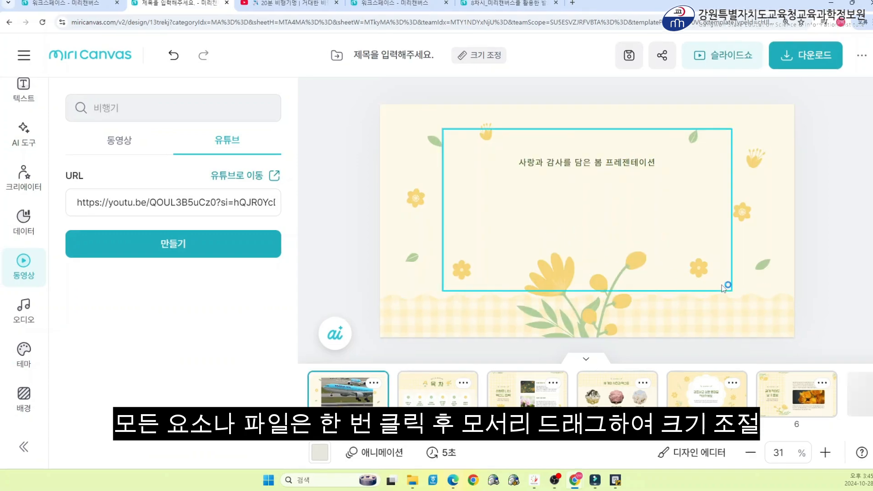
click(733, 292)
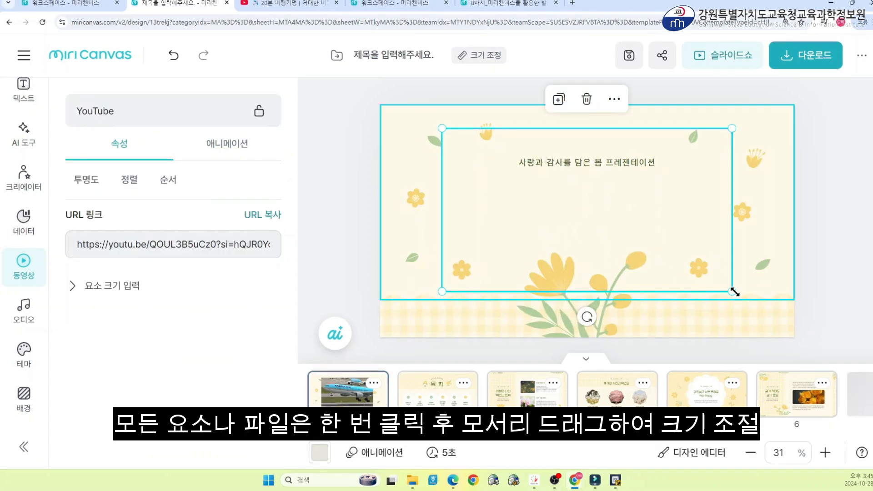
drag(733, 291, 750, 296)
Step: Open the "목차" slide and look through the background music in the audio library
click(461, 401)
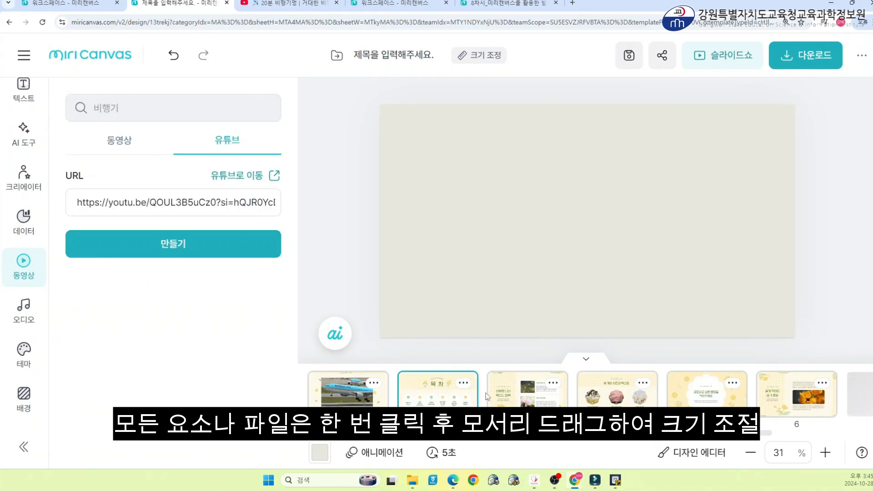
click(35, 322)
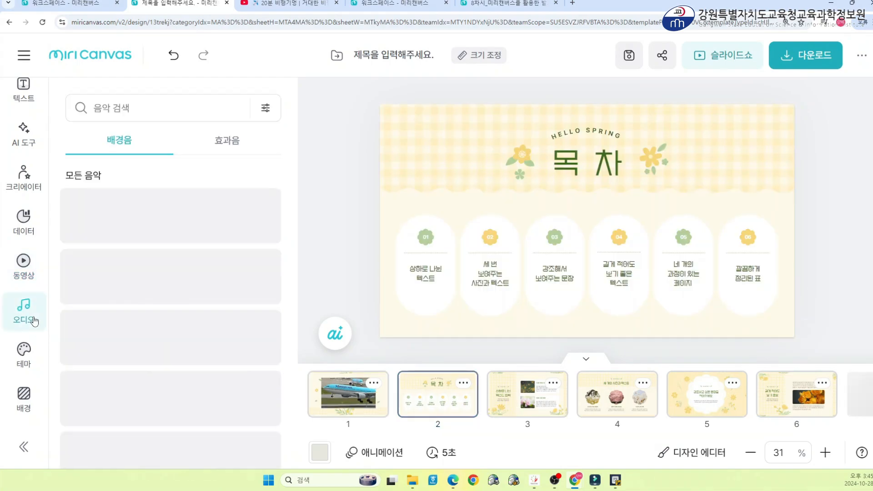
scroll(32, 313, down, 1)
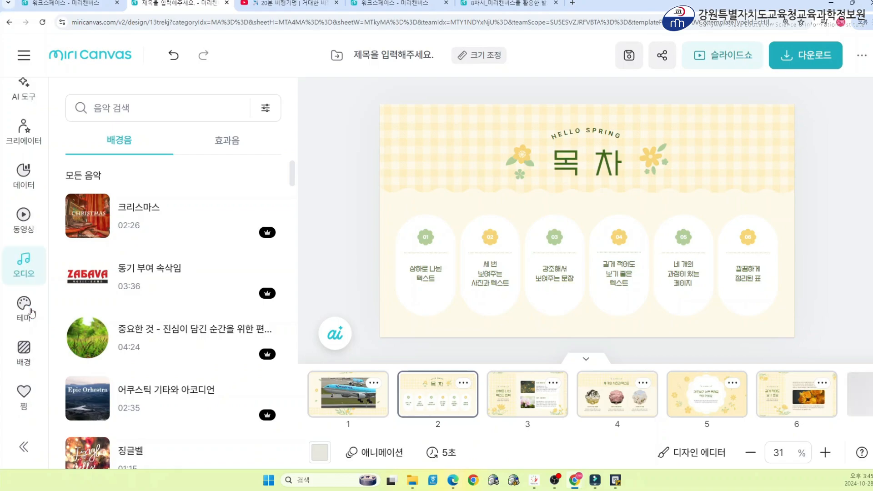
click(109, 111)
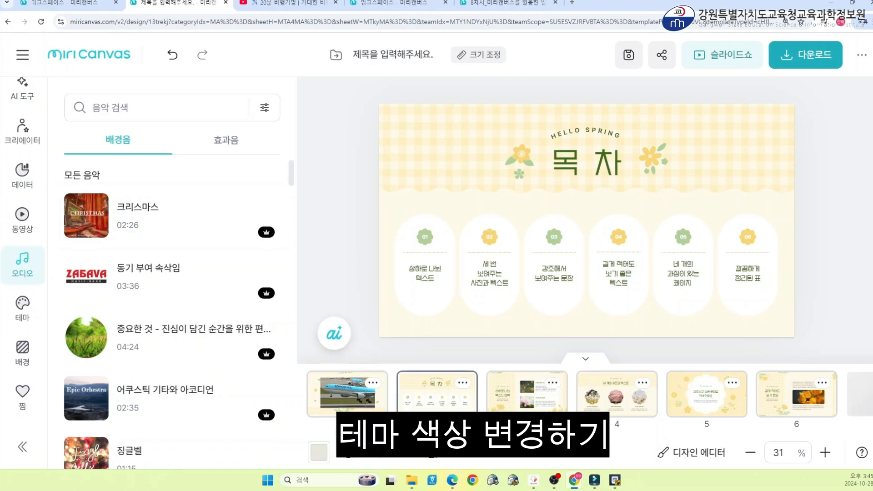
Step: Try several theme colour palettes on the "목차" slide and settle on the navy, yellow and pale-blue palette, shuffling its colours
scroll(35, 309, down, 1)
click(42, 272)
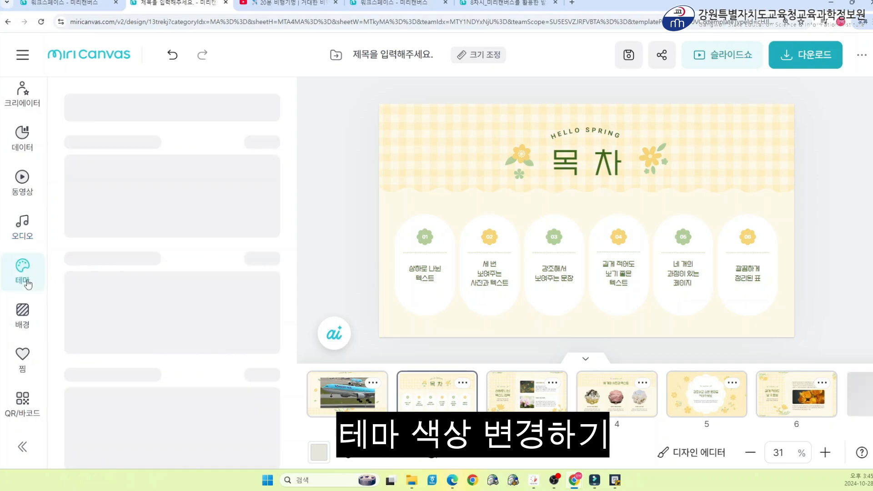
mouse_move(139, 167)
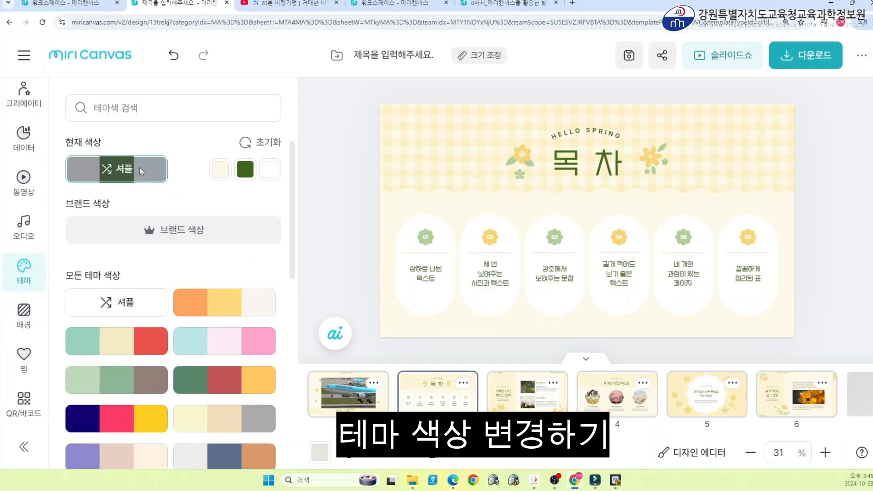
scroll(189, 298, down, 3)
click(202, 288)
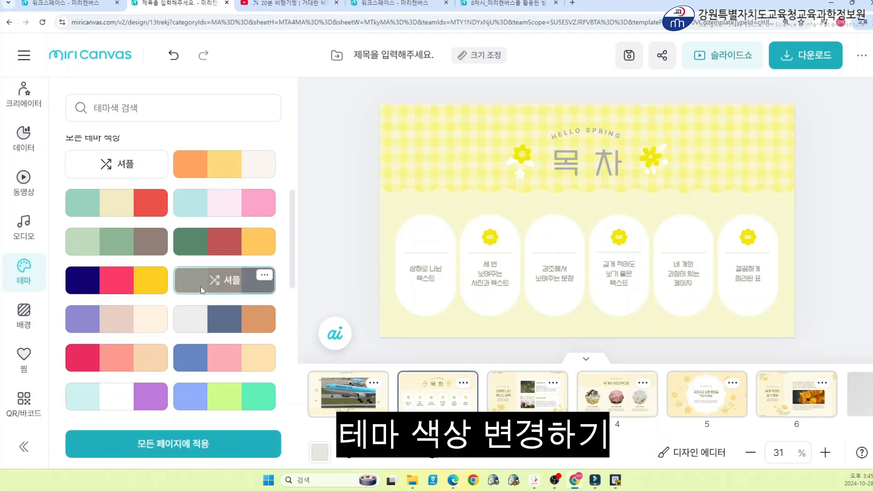
click(210, 320)
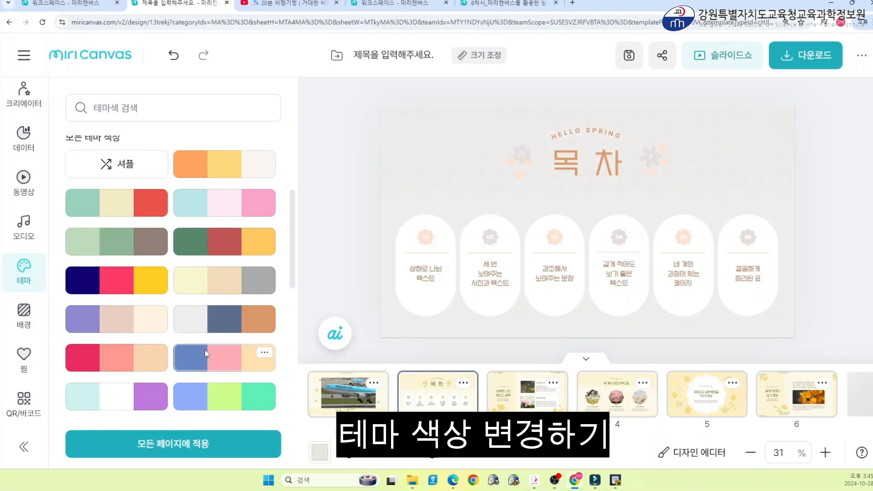
click(204, 350)
scroll(198, 346, down, 2)
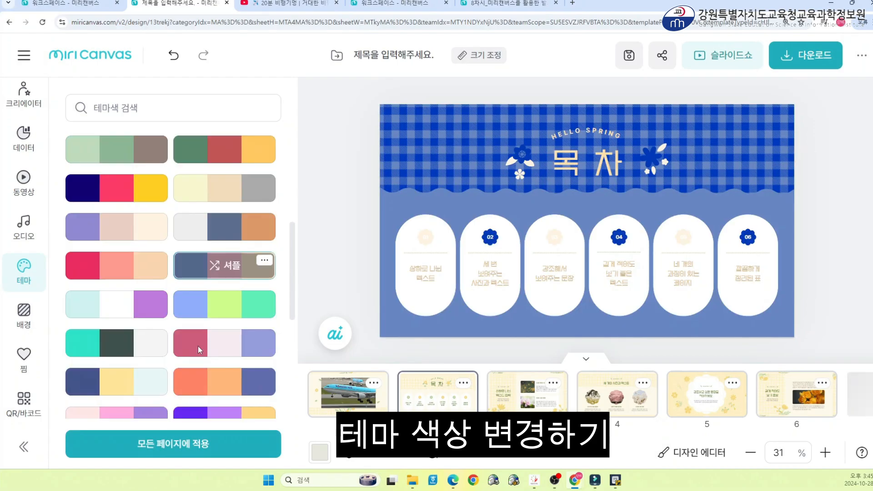
click(200, 323)
click(257, 342)
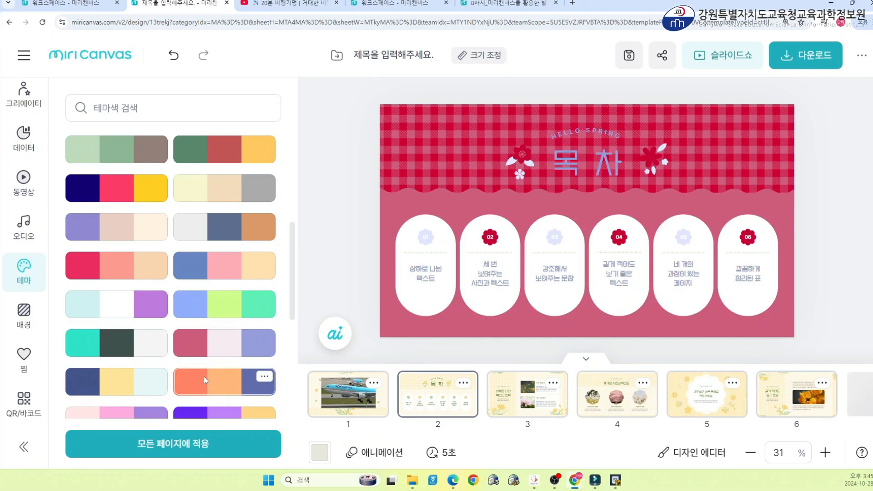
click(134, 378)
click(119, 383)
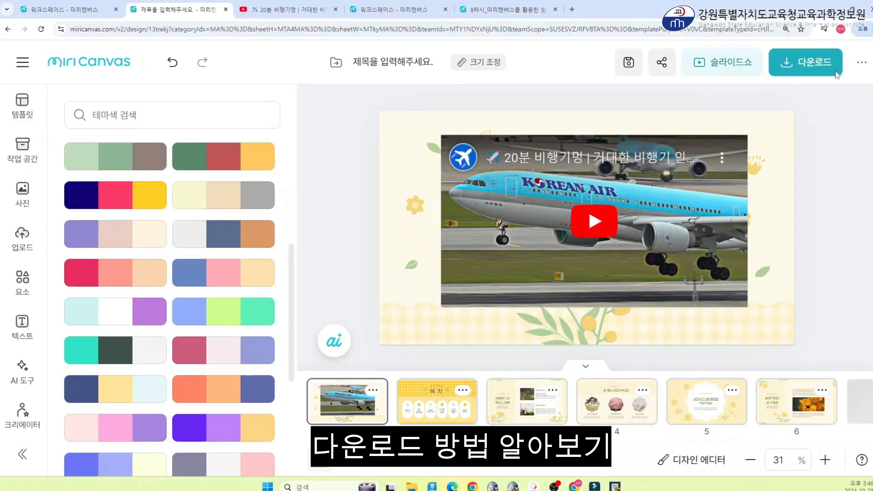
Step: Set the download format to PPTX with the "텍스트 편집 가능" option, review the download information and close the download settings
click(741, 58)
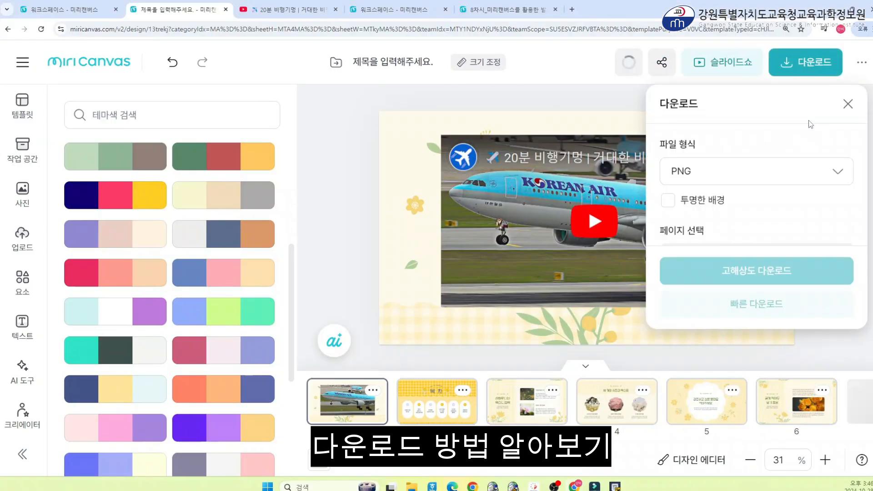
click(828, 182)
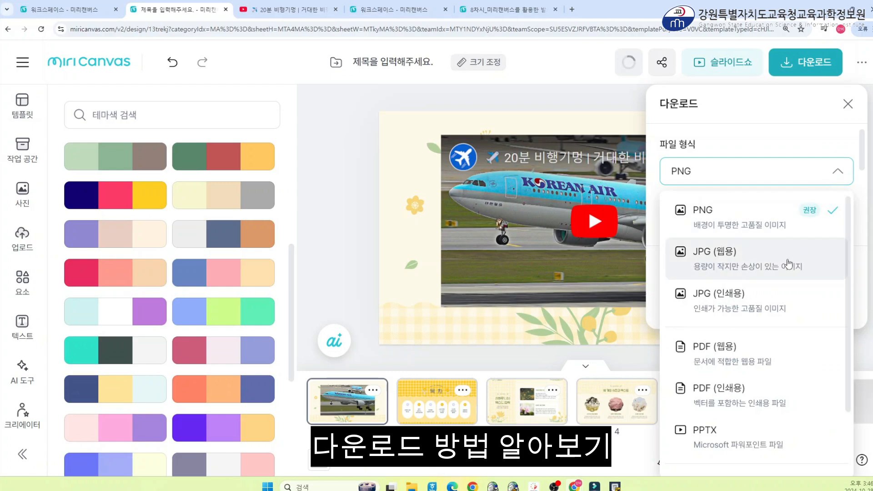
scroll(786, 270, down, 2)
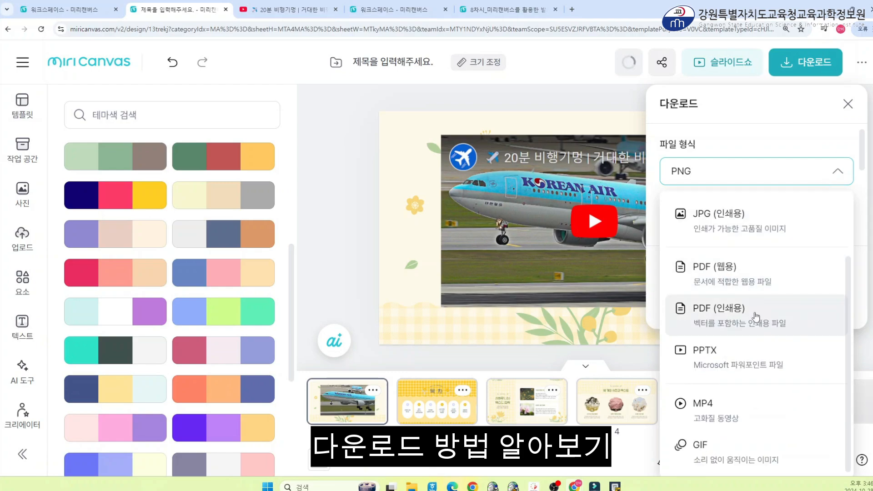
click(748, 357)
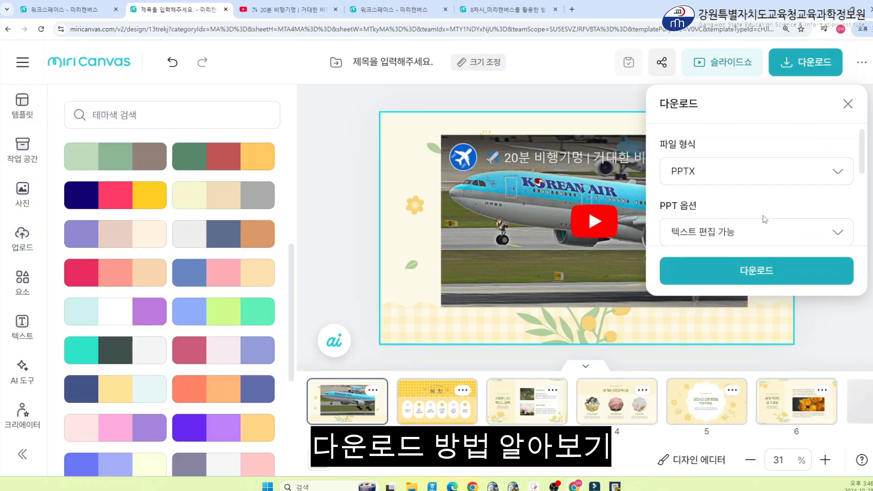
scroll(765, 218, down, 1)
click(829, 190)
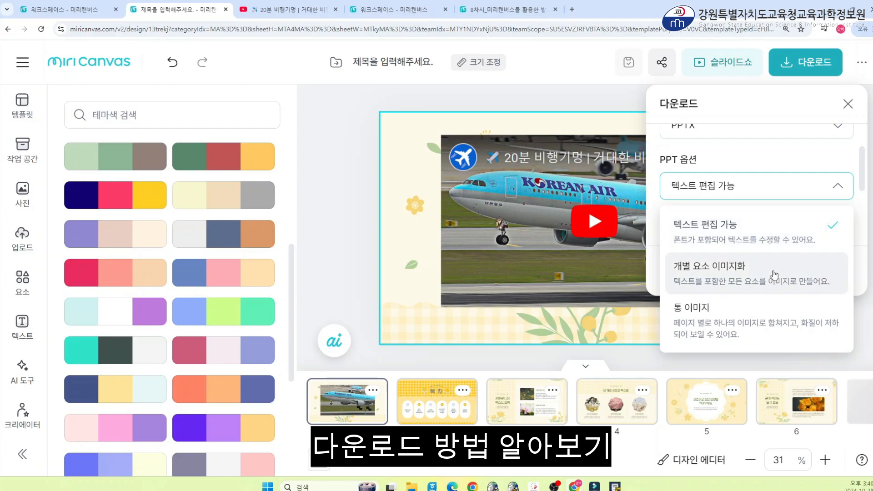
click(766, 237)
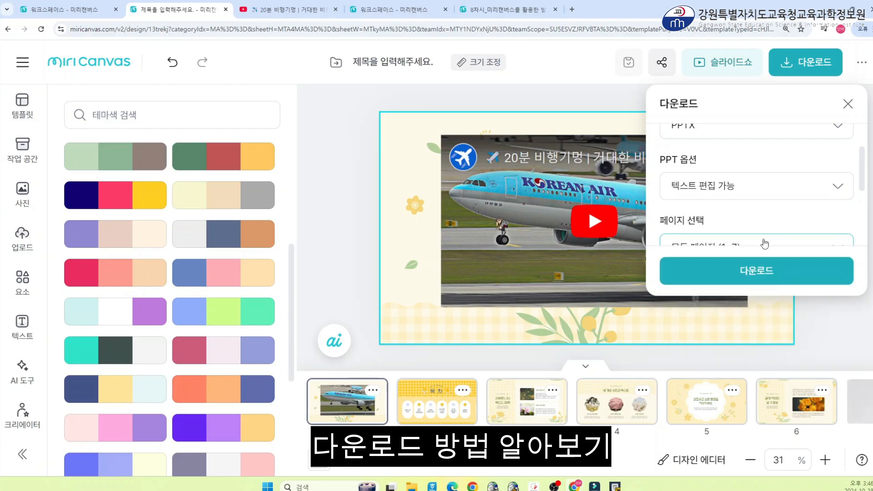
scroll(769, 214, down, 2)
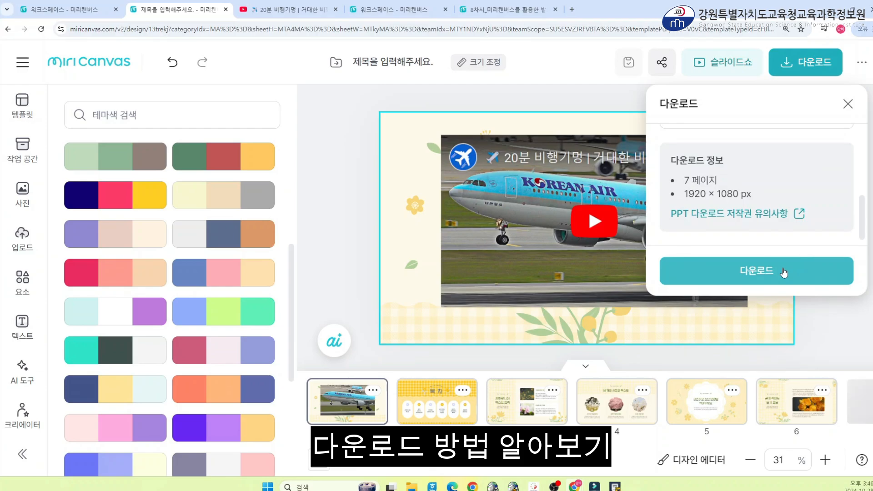
click(850, 104)
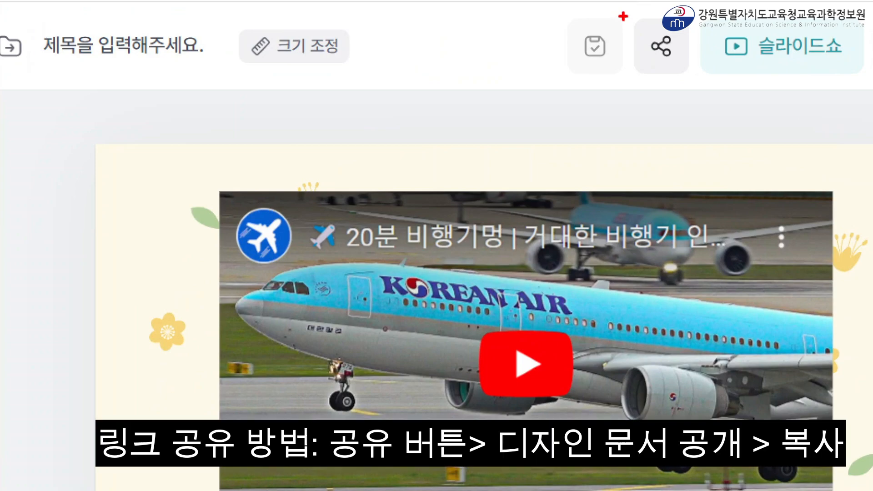
Step: Make the design document public on the web, copy its share link and open the "상세 옵션" settings
drag(623, 15, 699, 86)
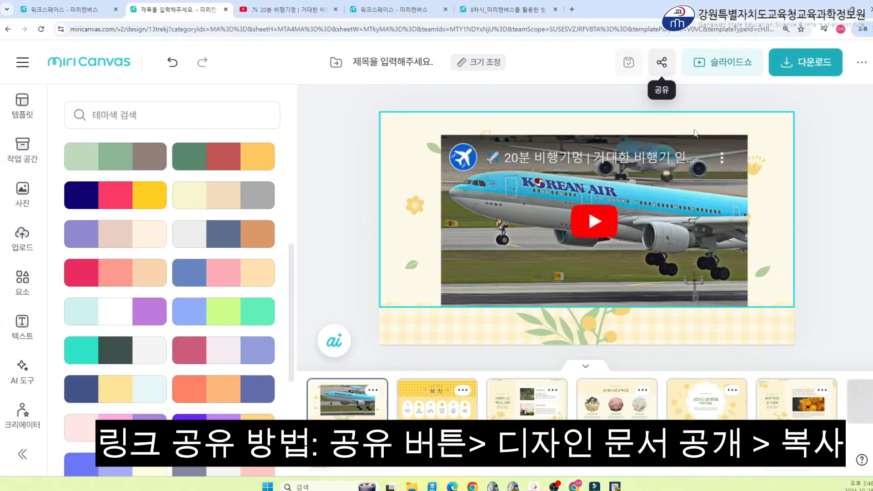
click(661, 46)
click(600, 226)
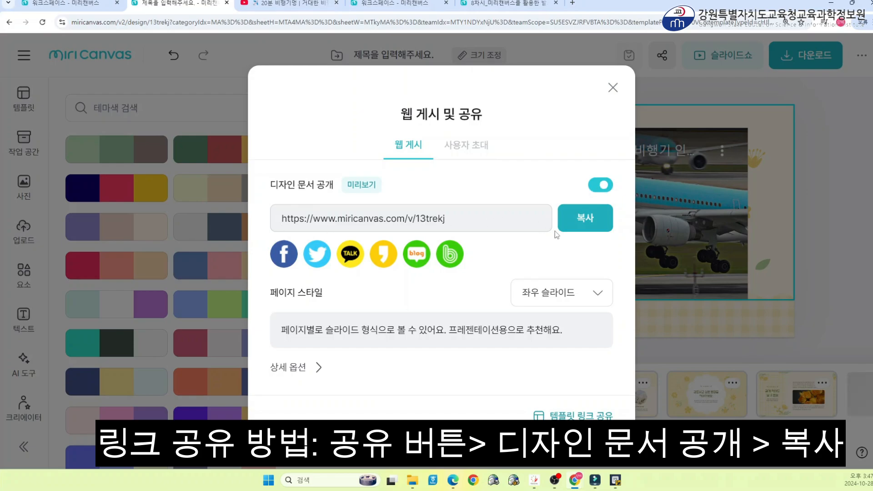
click(588, 219)
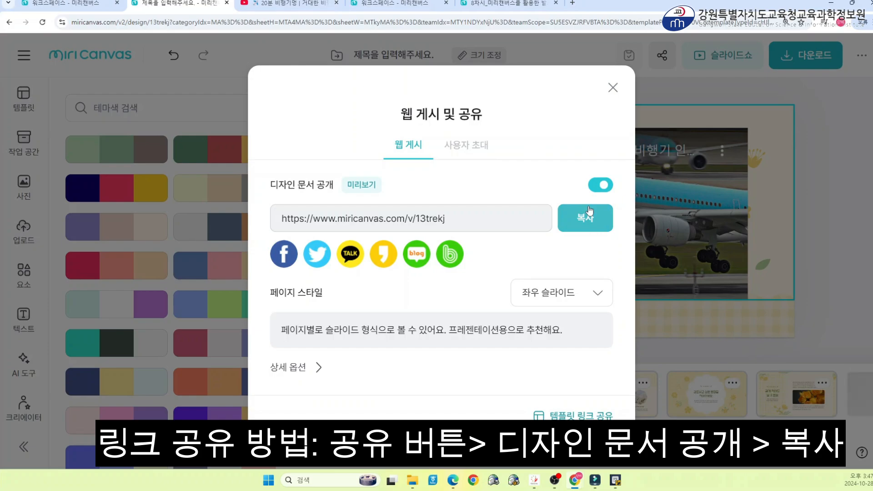
click(307, 371)
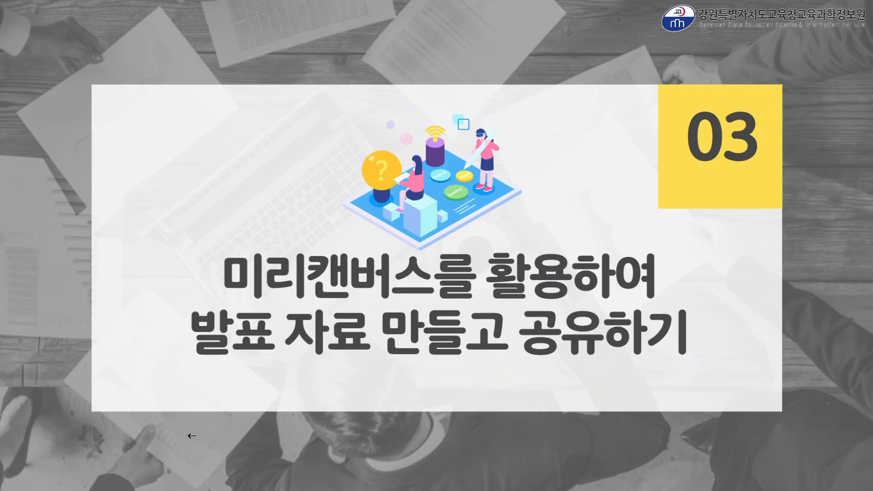
click(352, 409)
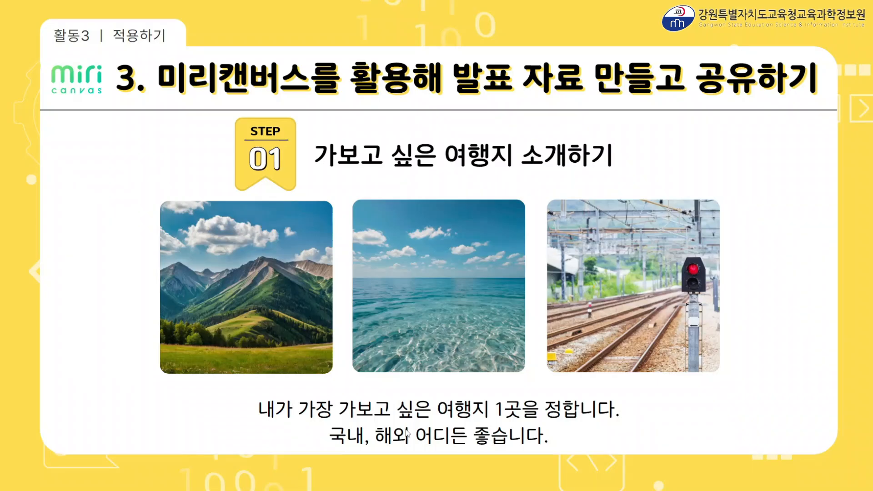